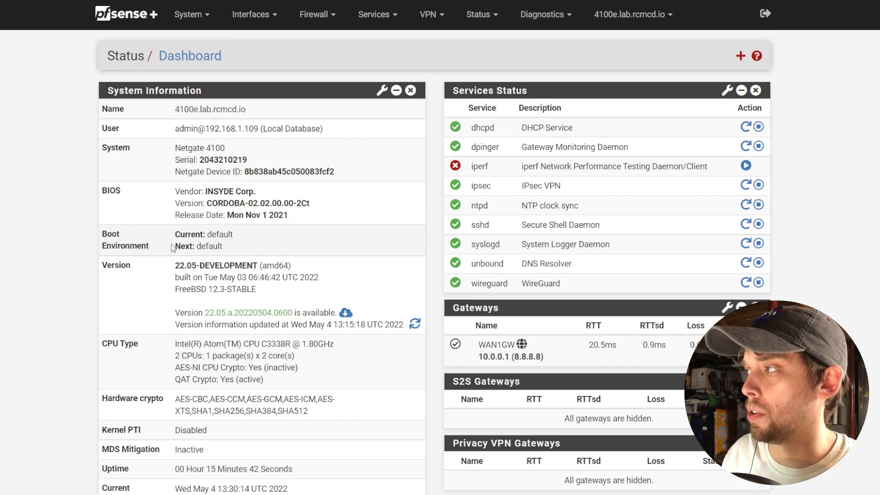
{"action": "left_click", "coordinate": [203, 20]}
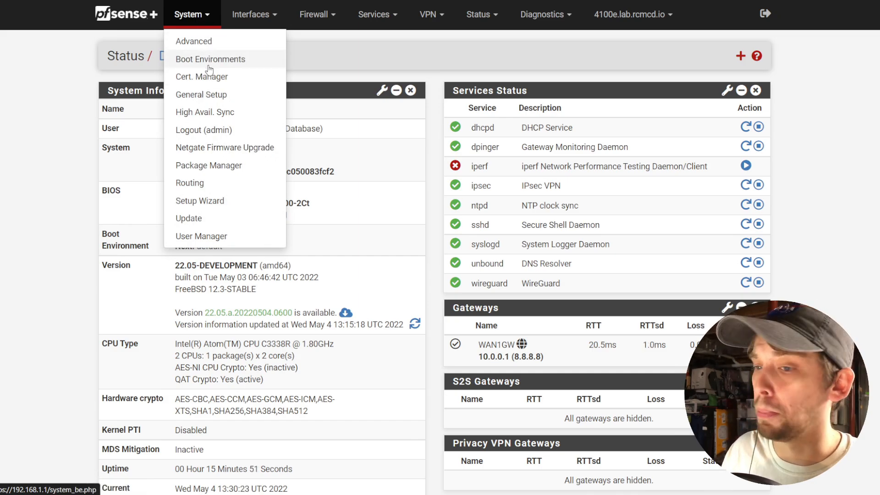
{"action": "left_click", "coordinate": [209, 64]}
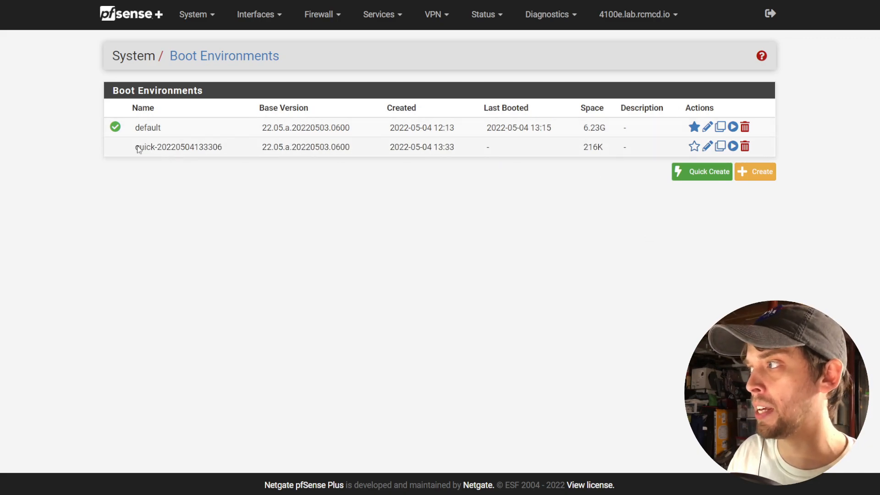
{"action": "left_click_drag", "start_coordinate": [136, 146], "coordinate": [242, 144]}
{"action": "left_click", "coordinate": [218, 301]}
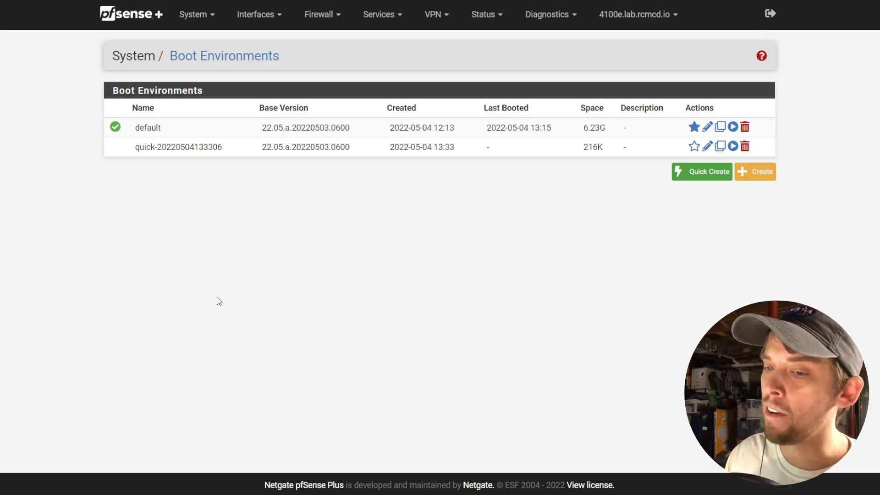
{"action": "left_click", "coordinate": [745, 146]}
{"action": "key", "text": "Return"}
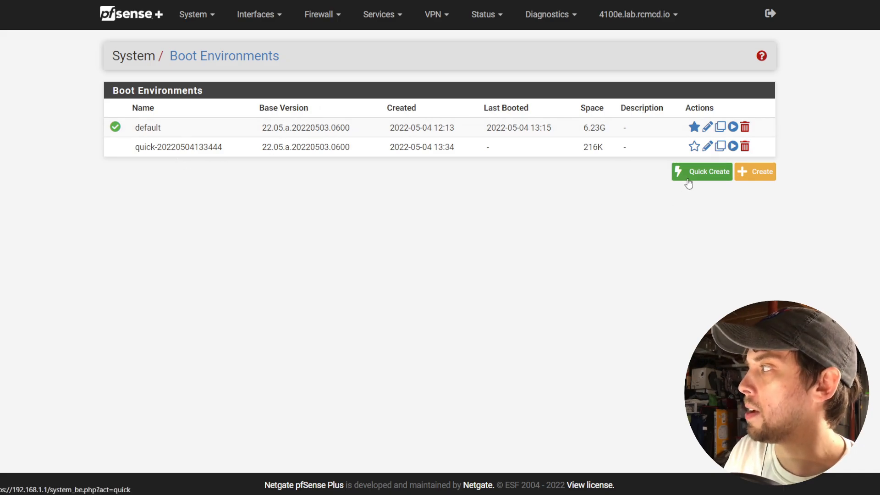
{"action": "left_click_drag", "start_coordinate": [585, 147], "coordinate": [611, 150]}
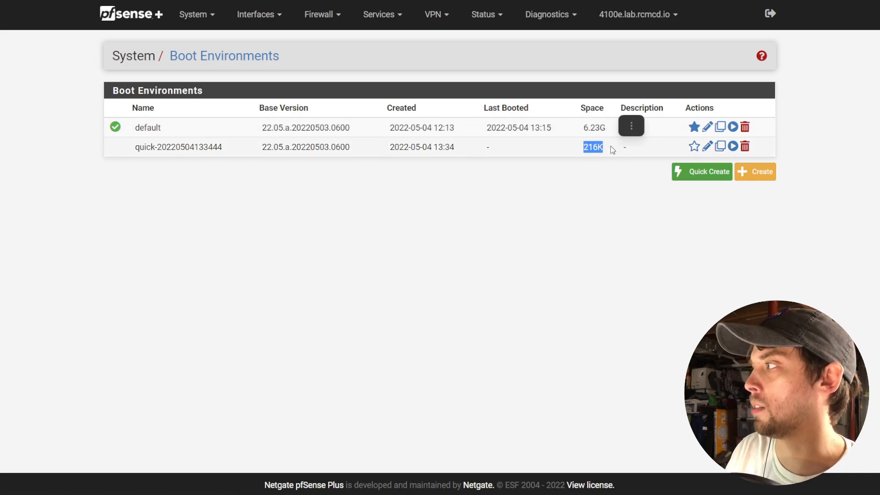
{"action": "left_click", "coordinate": [569, 210]}
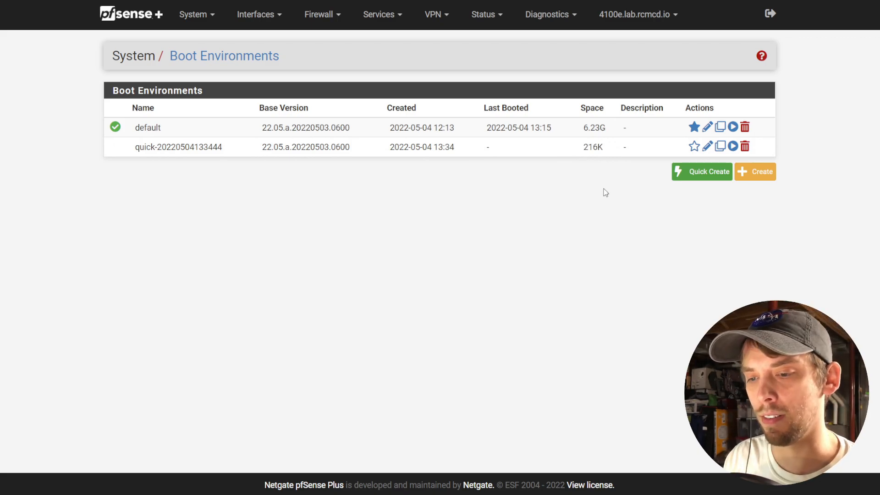
{"action": "left_click", "coordinate": [702, 177]}
{"action": "left_click", "coordinate": [703, 191]}
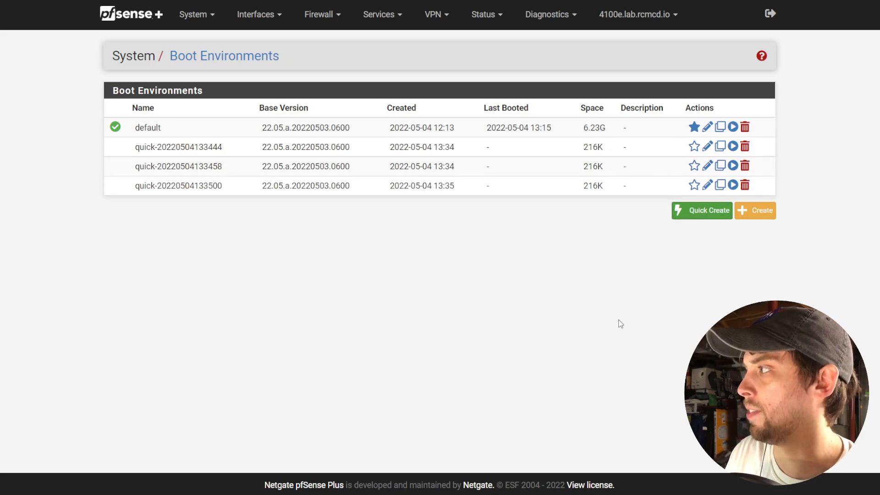
{"action": "left_click", "coordinate": [744, 147]}
{"action": "left_click", "coordinate": [497, 51]}
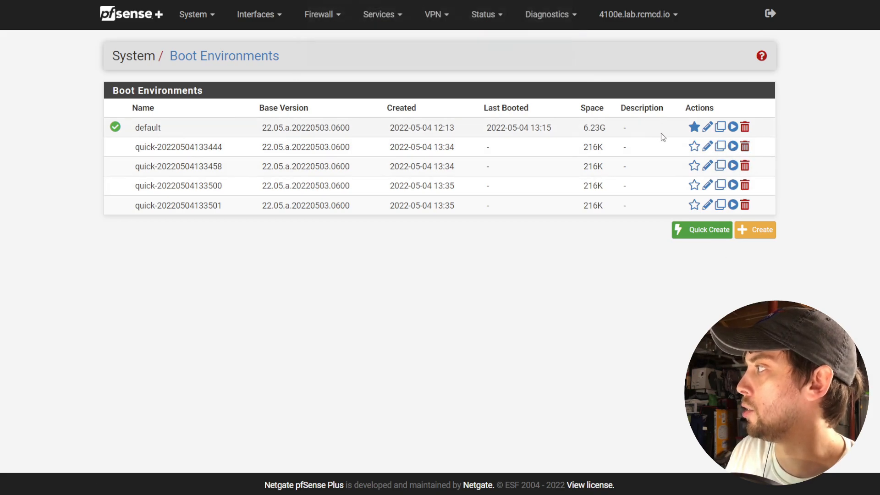
{"action": "left_click", "coordinate": [744, 147]}
{"action": "left_click", "coordinate": [496, 51]}
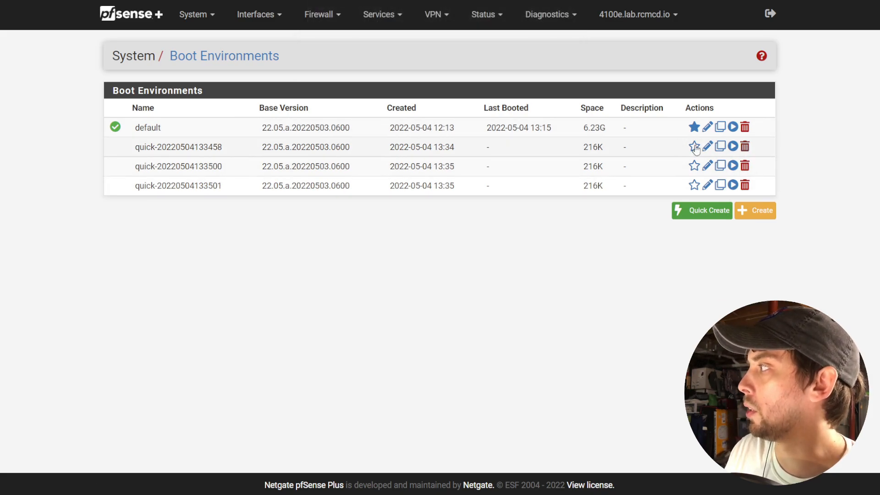
{"action": "left_click", "coordinate": [744, 146]}
{"action": "left_click", "coordinate": [497, 51]}
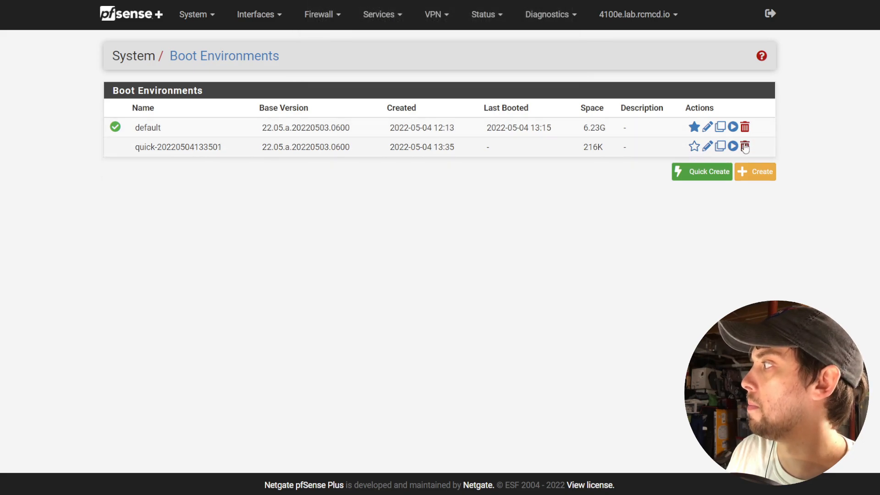
{"action": "left_click", "coordinate": [745, 147]}
{"action": "left_click", "coordinate": [485, 54]}
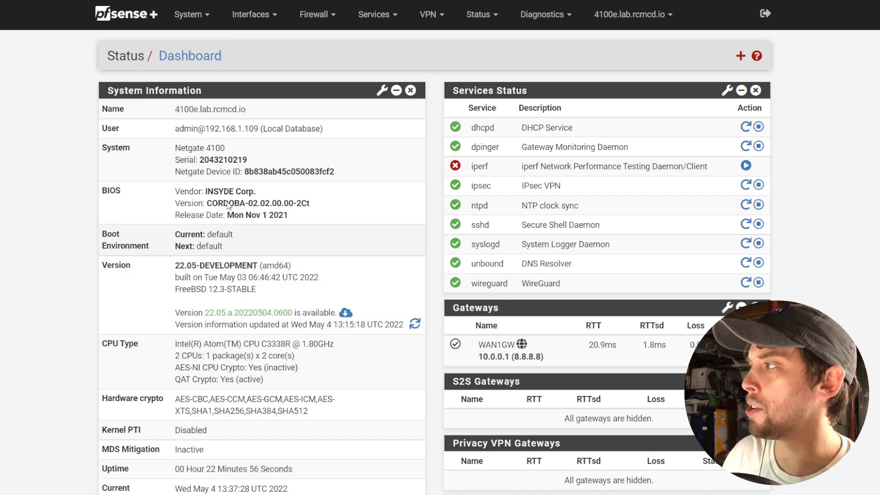
Start the update to 22.05.a.20220504.0600 and confirm the installation.
{"action": "left_click", "coordinate": [346, 313]}
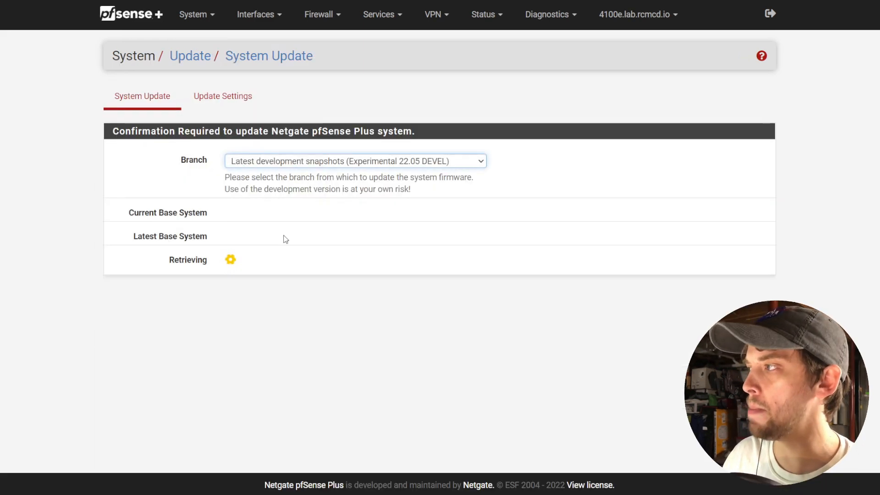
{"action": "left_click", "coordinate": [250, 264]}
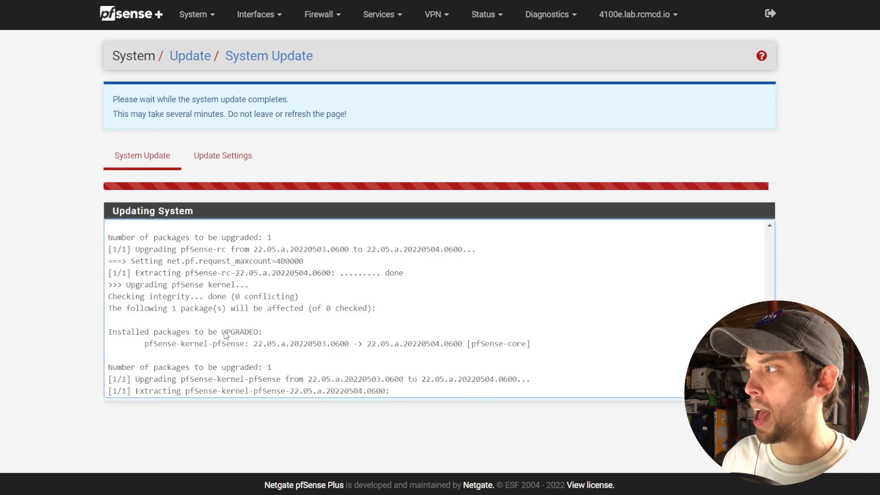
{"action": "scroll", "coordinate": [758, 227], "scroll_direction": "up", "scroll_amount": 10}
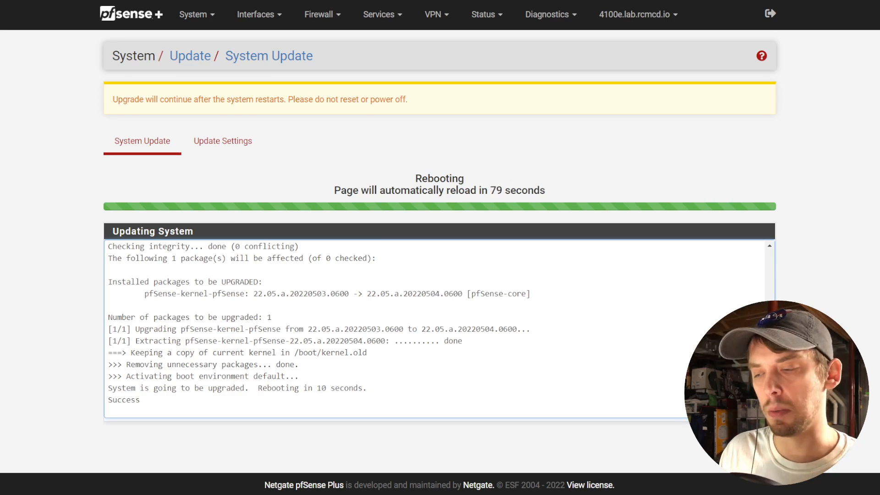
Follow the upgrade log through the reboot, noting the line activating boot environment default.
{"action": "scroll", "coordinate": [758, 281], "scroll_direction": "up", "scroll_amount": 10}
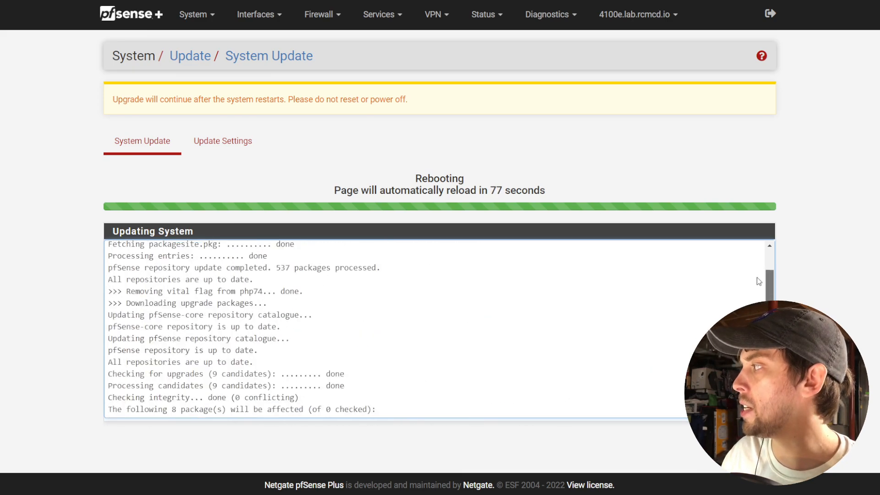
{"action": "scroll", "coordinate": [759, 281], "scroll_direction": "up", "scroll_amount": 3}
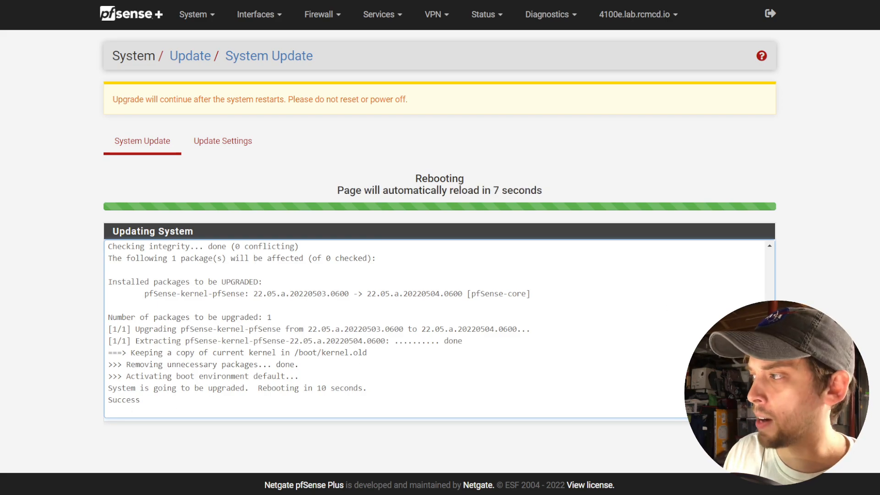
{"action": "left_click_drag", "start_coordinate": [311, 377], "coordinate": [108, 377]}
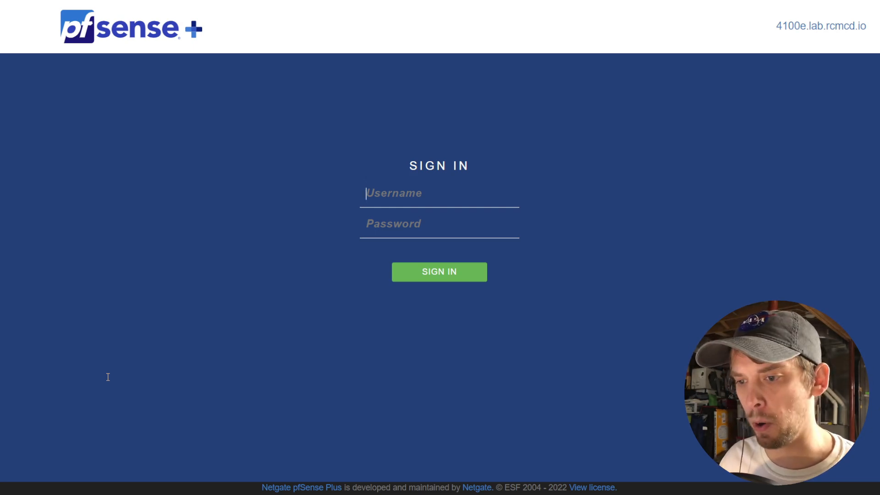
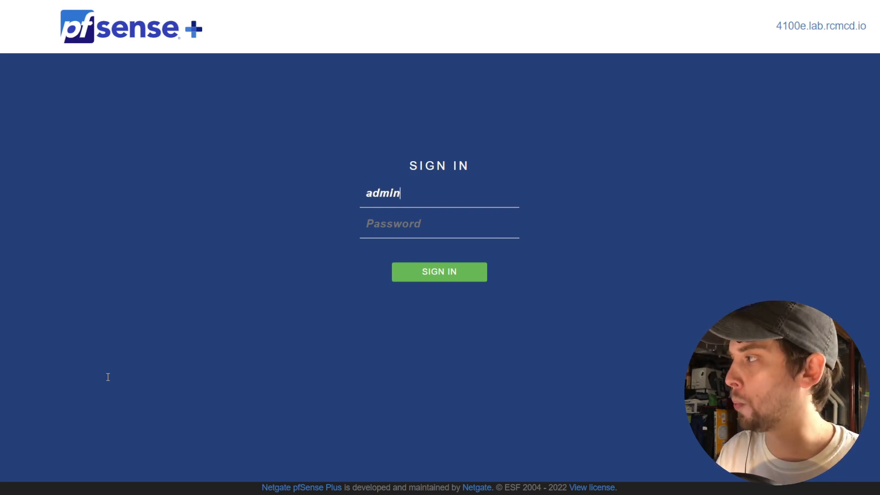
Sign in as admin with the account password to reach the dashboard.
{"action": "key", "text": "Tab"}
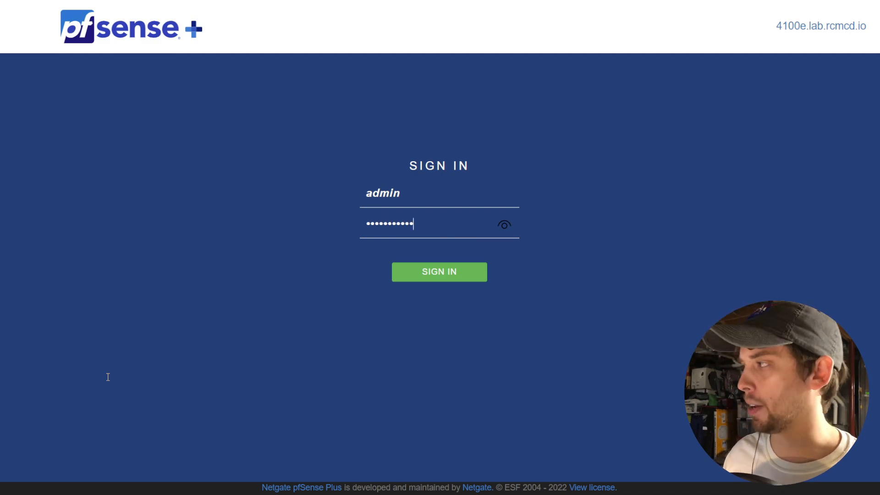
{"action": "key", "text": "Return"}
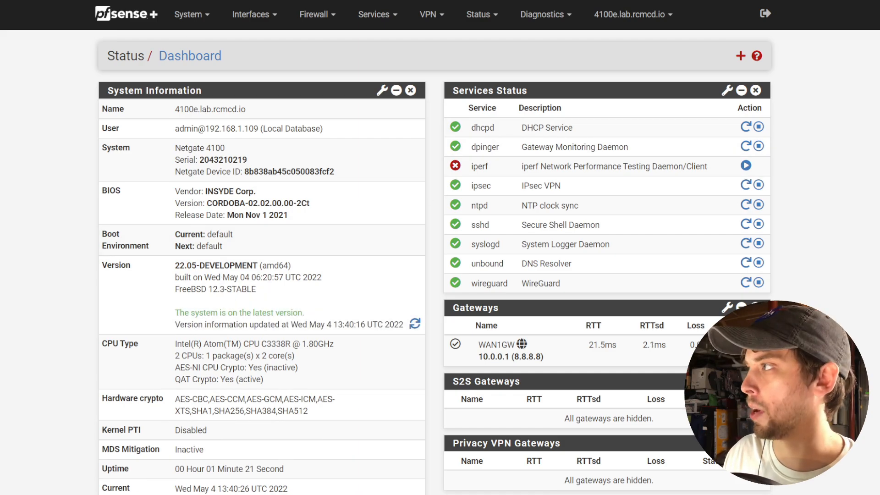
{"action": "left_click", "coordinate": [188, 14]}
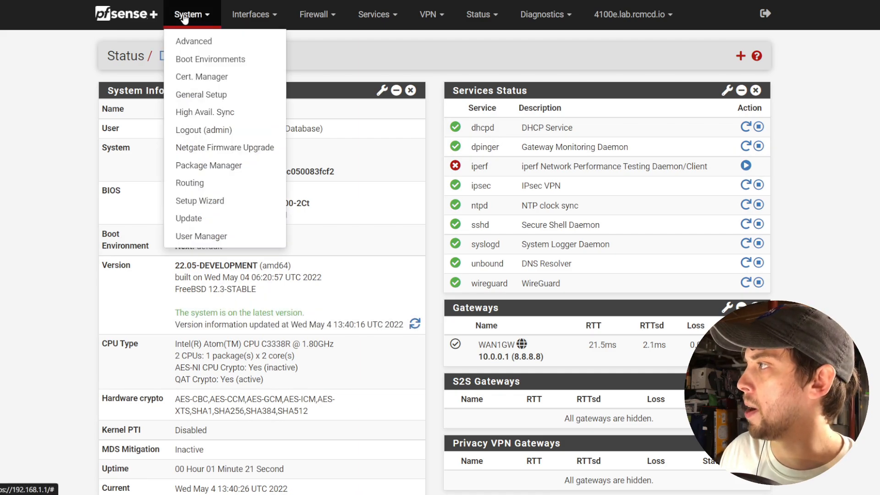
{"action": "left_click", "coordinate": [200, 61]}
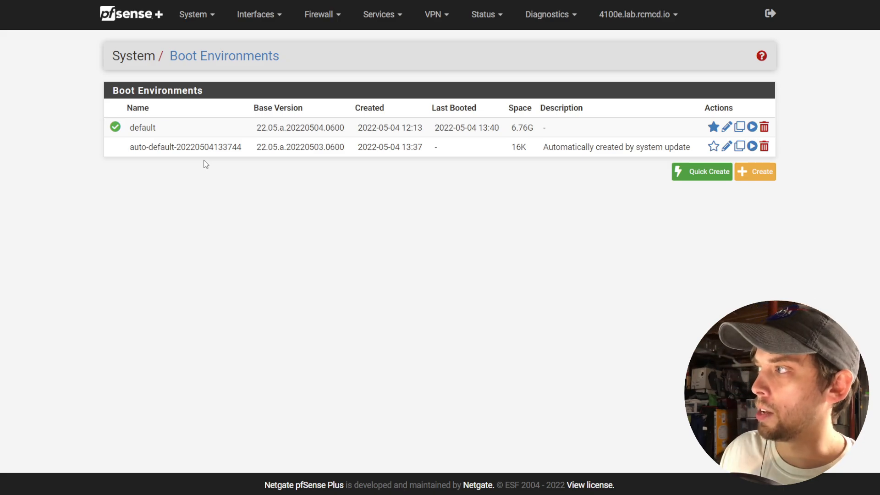
{"action": "left_click_drag", "start_coordinate": [130, 147], "coordinate": [141, 147]}
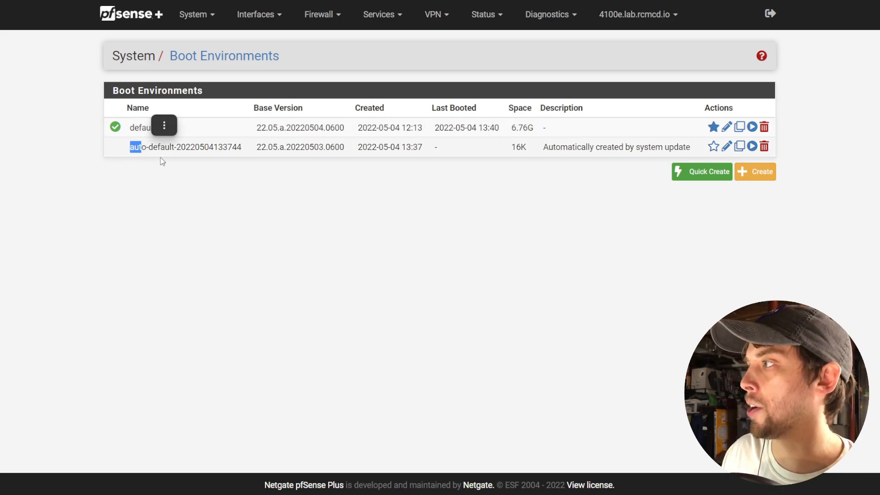
{"action": "double_click", "coordinate": [160, 147]}
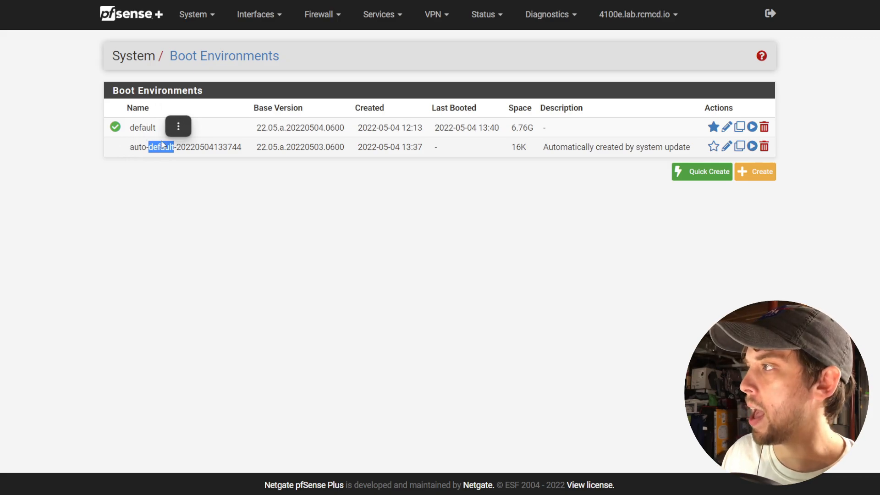
{"action": "left_click", "coordinate": [197, 146]}
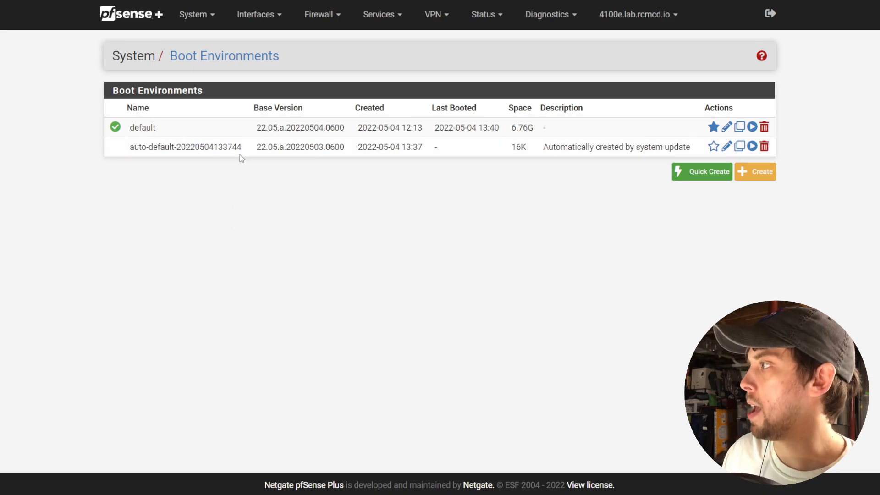
{"action": "left_click_drag", "start_coordinate": [257, 146], "coordinate": [344, 151]}
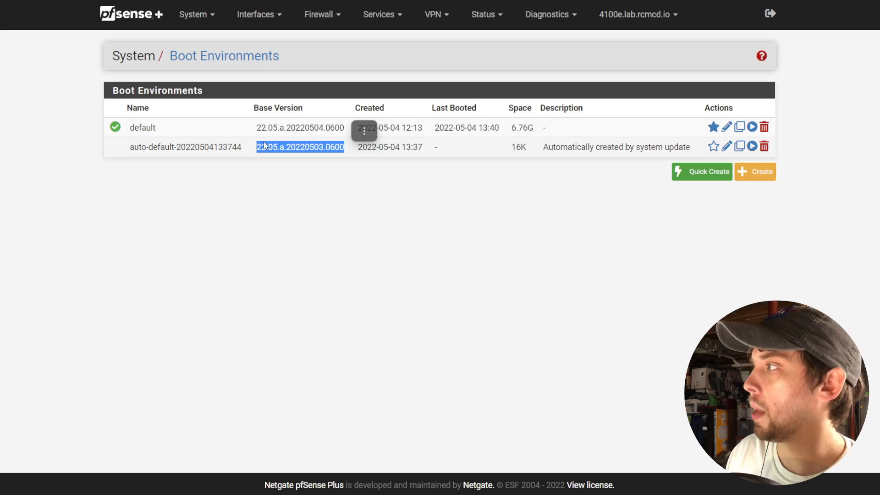
{"action": "left_click_drag", "start_coordinate": [256, 128], "coordinate": [345, 130]}
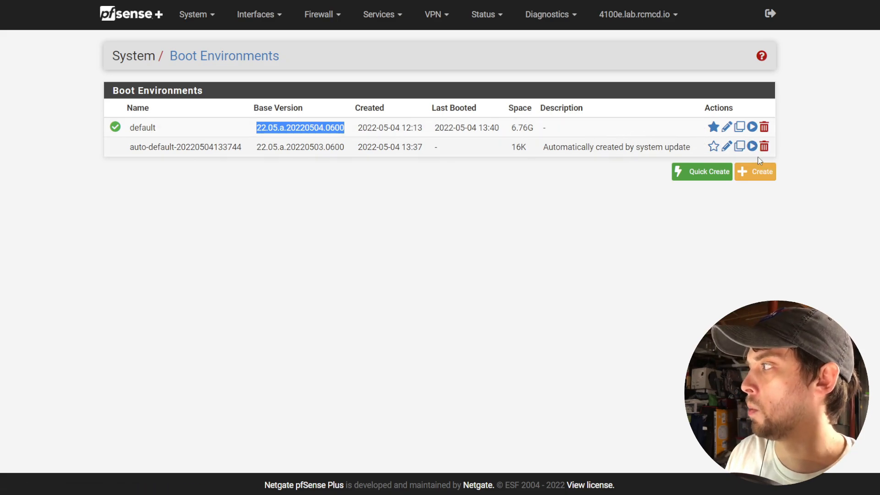
{"action": "left_click", "coordinate": [713, 146]}
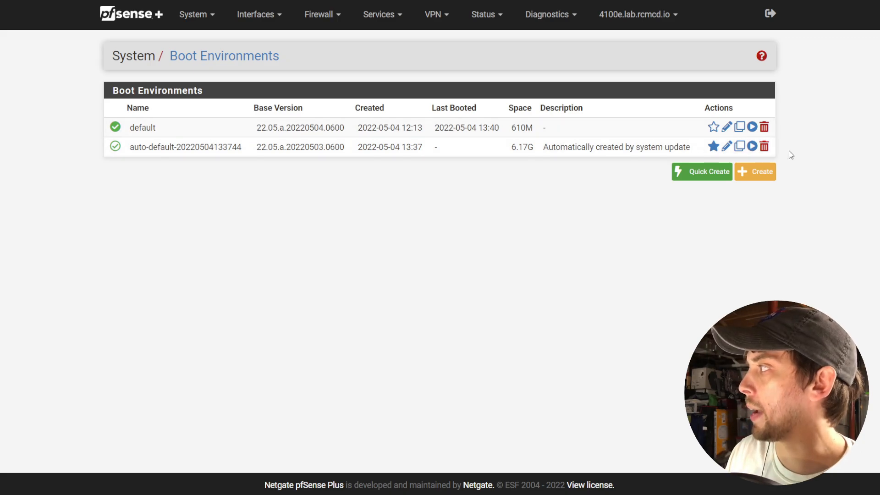
{"action": "left_click", "coordinate": [543, 18]}
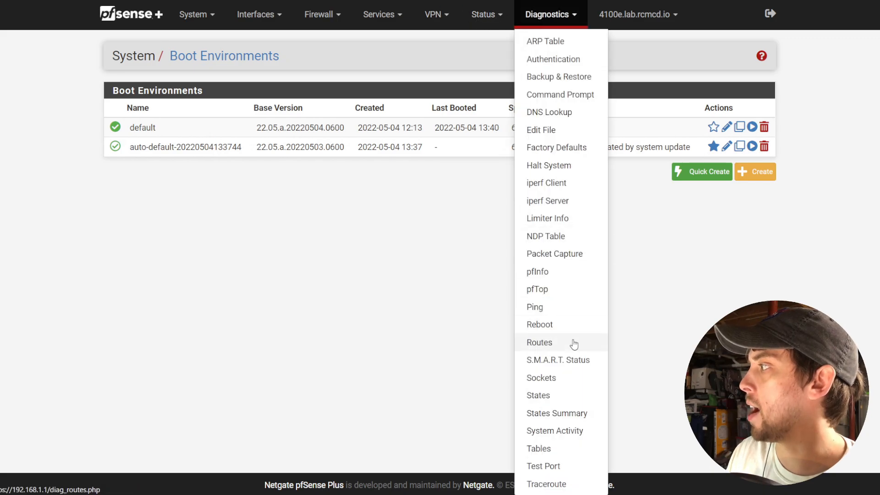
{"action": "left_click", "coordinate": [447, 245]}
{"action": "left_click", "coordinate": [259, 119]}
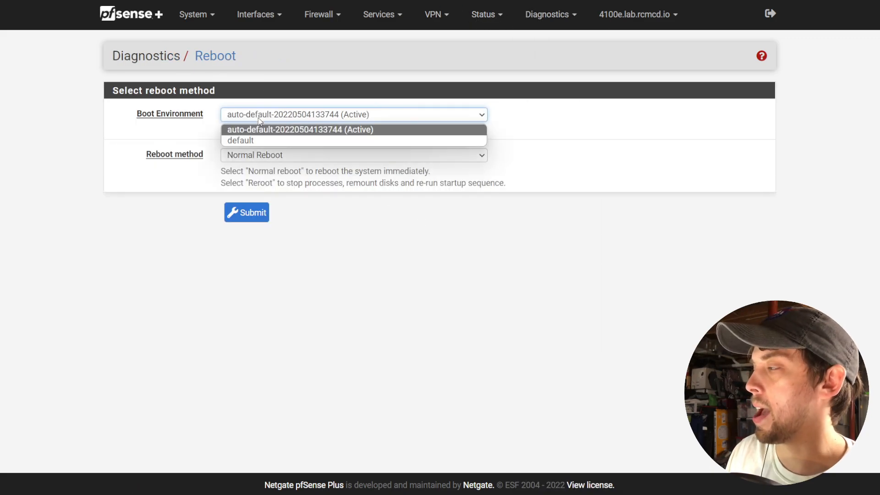
{"action": "left_click", "coordinate": [256, 130]}
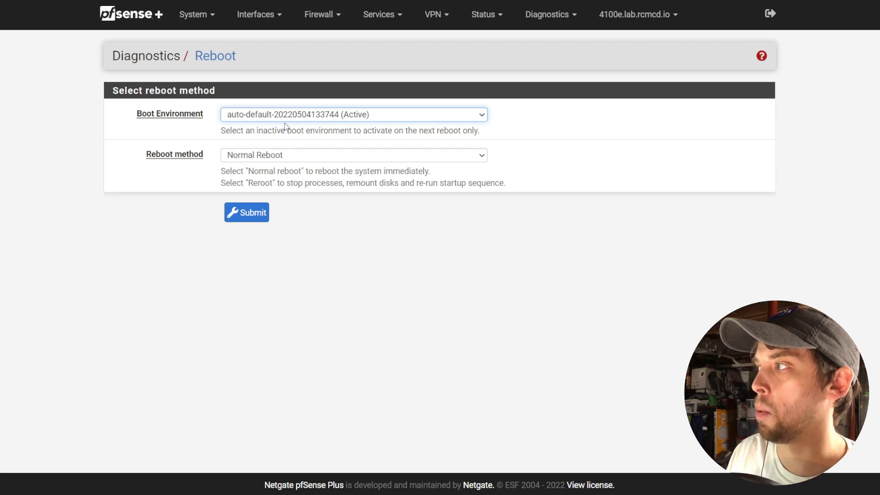
{"action": "left_click", "coordinate": [262, 215]}
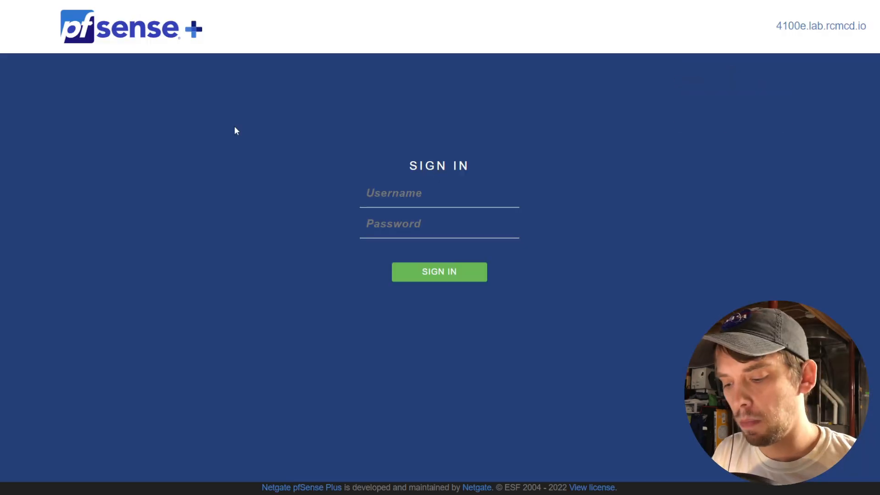
Sign in as admin with the account password and check the dashboard's build date.
{"action": "type", "text": "admin"}
{"action": "key", "text": "Tab"}
{"action": "type", "text": "••••••••••••"}
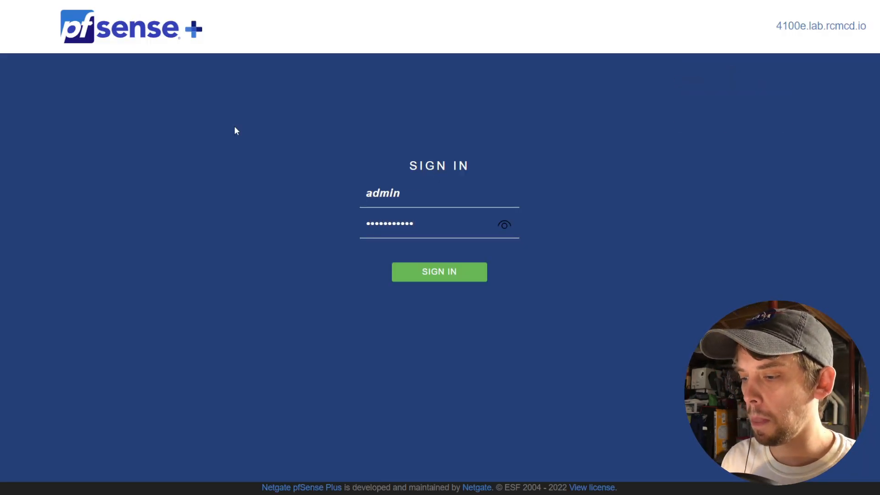
{"action": "key", "text": "Return"}
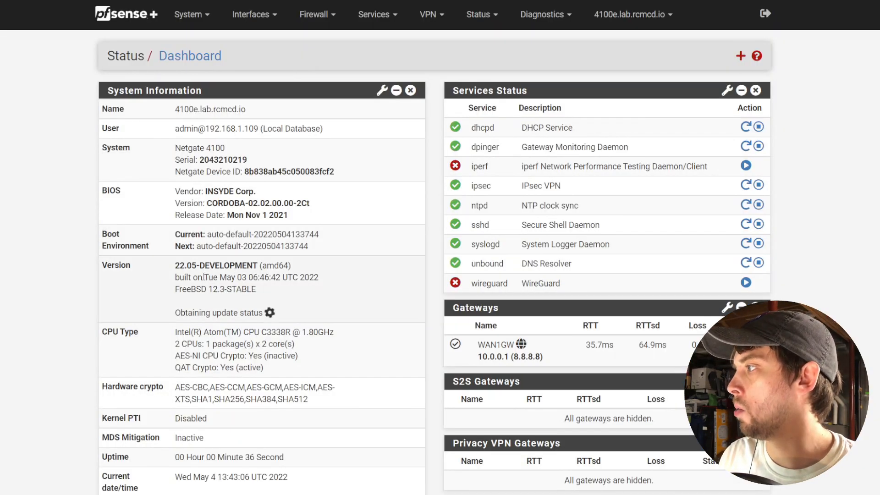
{"action": "left_click_drag", "start_coordinate": [204, 278], "coordinate": [305, 279]}
Check Boot Environments for the booted environment's base version.
{"action": "left_click", "coordinate": [188, 14]}
{"action": "left_click", "coordinate": [202, 59]}
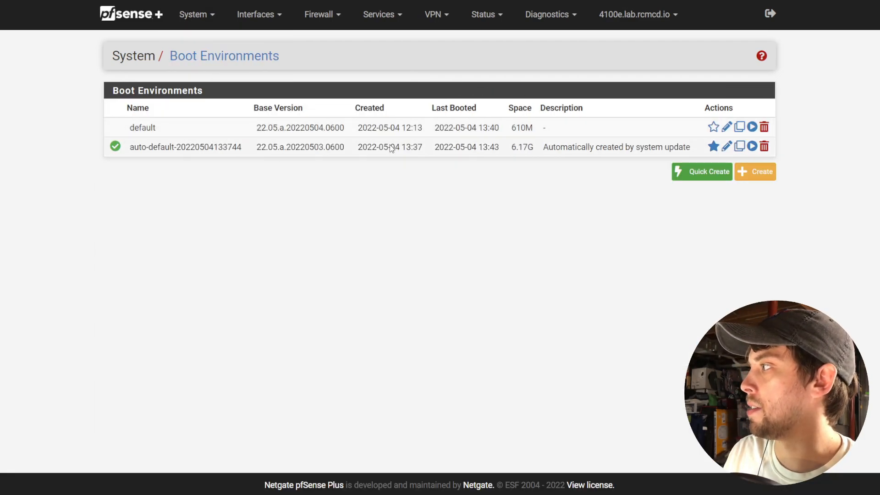
{"action": "left_click_drag", "start_coordinate": [255, 148], "coordinate": [345, 147]}
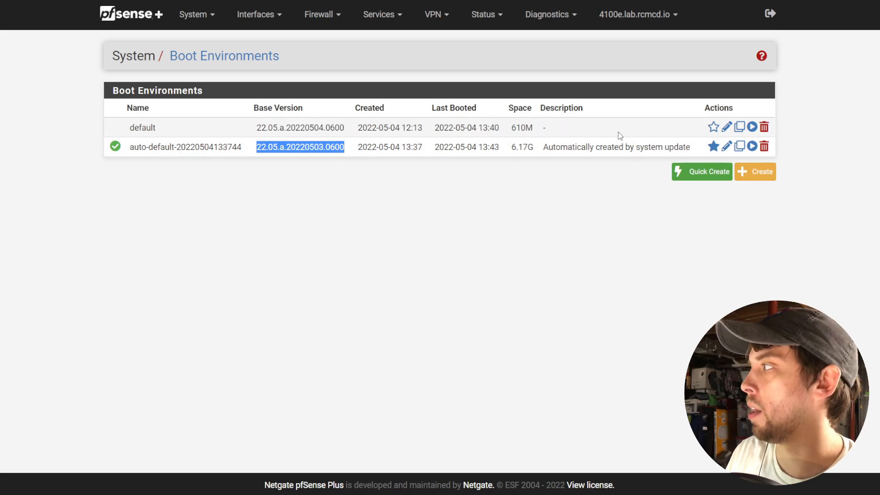
Set default as the environment to activate, reboot into it, and reload the web interface.
{"action": "left_click", "coordinate": [752, 127]}
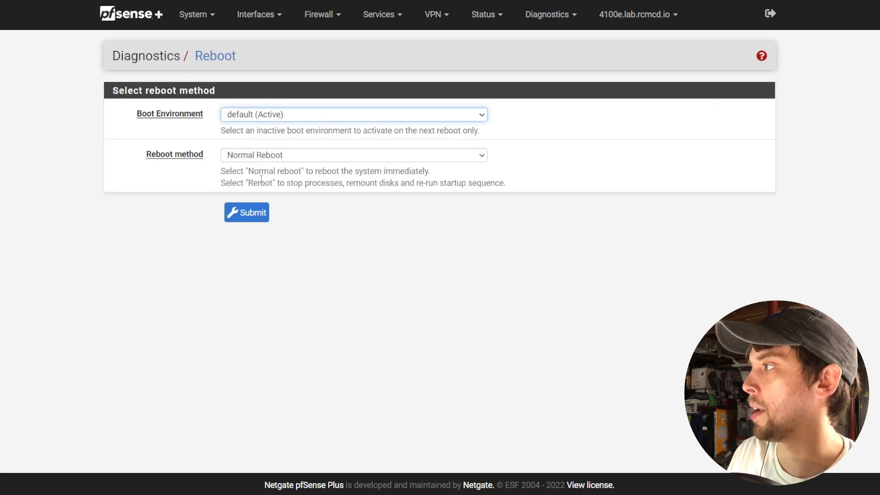
{"action": "left_click", "coordinate": [260, 211]}
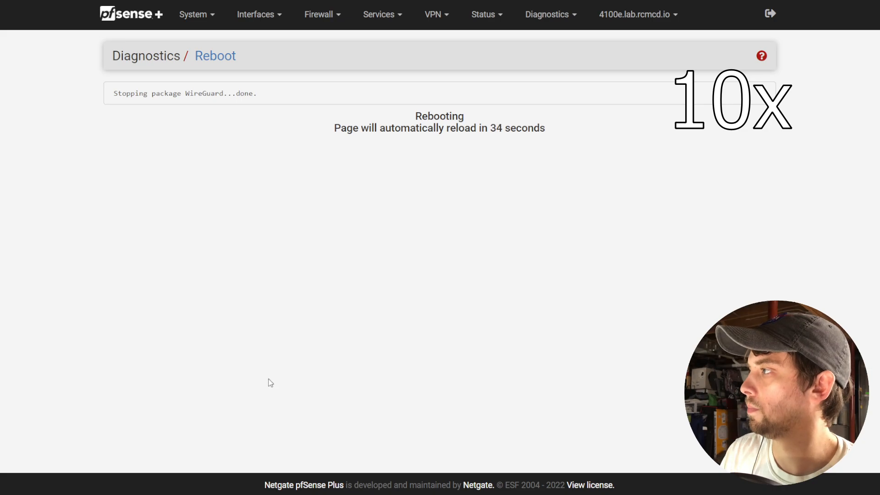
{"action": "left_click", "coordinate": [138, 16]}
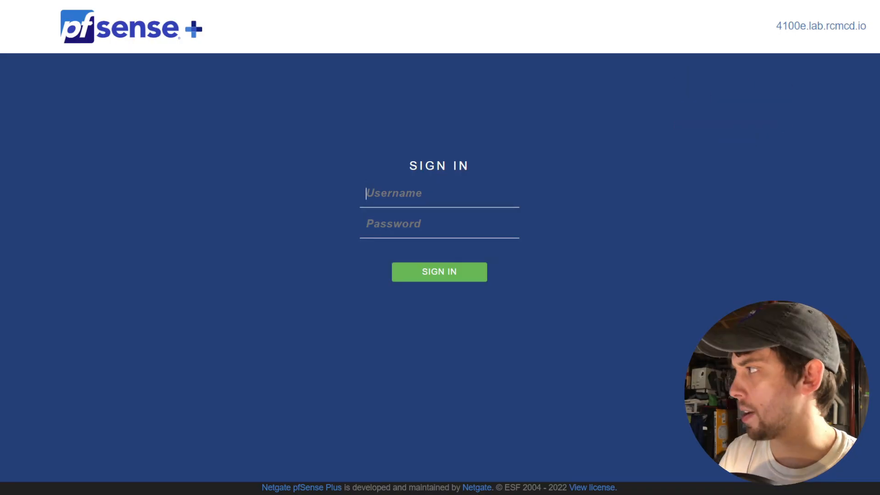
Sign back in as admin, check the firmware build date, and view Boot Environments.
{"action": "type", "text": "admin"}
{"action": "key", "text": "Tab"}
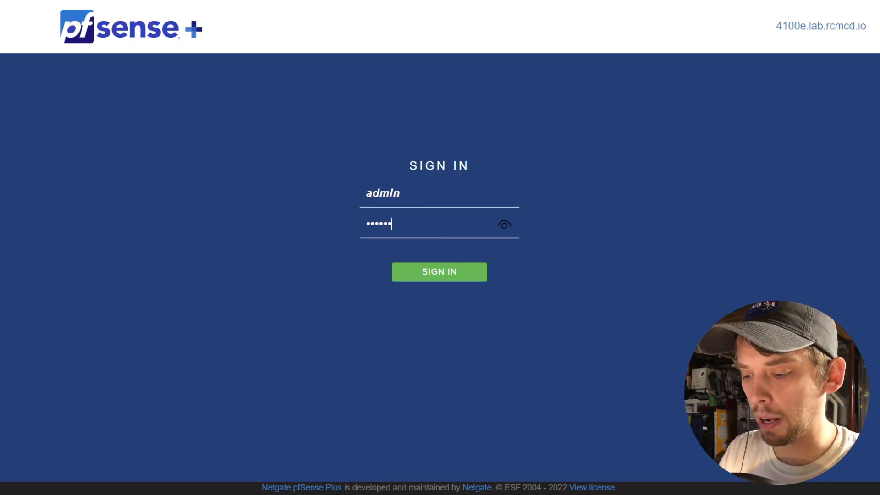
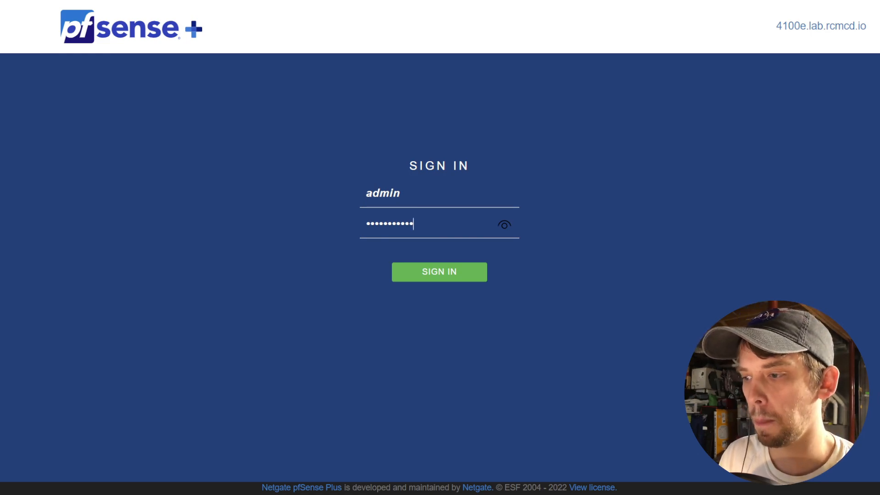
{"action": "key", "text": "Return"}
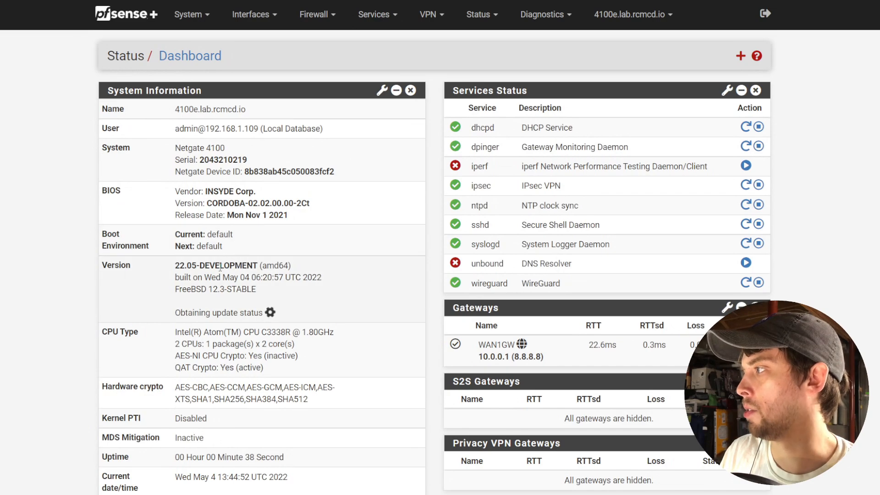
{"action": "left_click_drag", "start_coordinate": [204, 277], "coordinate": [323, 276]}
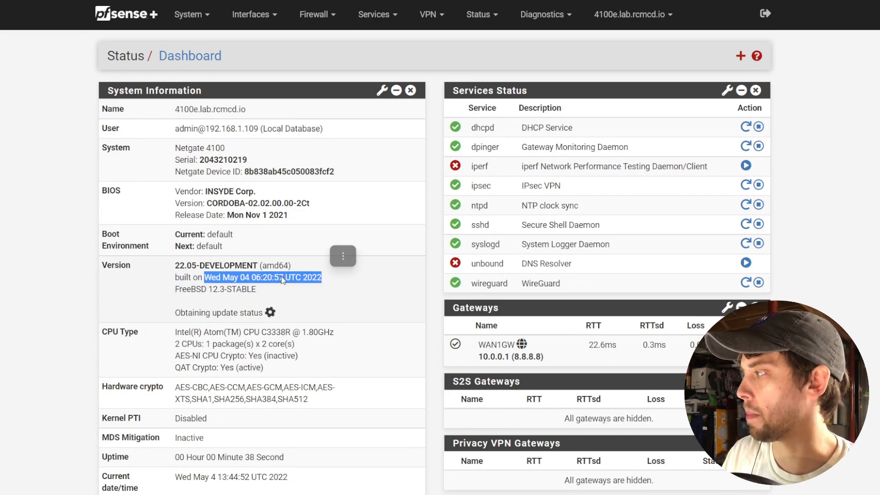
{"action": "left_click", "coordinate": [314, 318]}
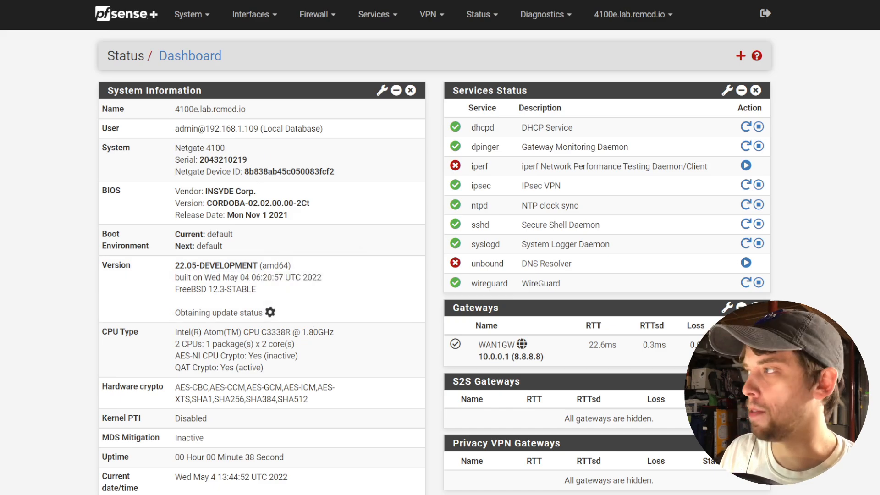
{"action": "left_click", "coordinate": [188, 14]}
{"action": "left_click", "coordinate": [207, 59]}
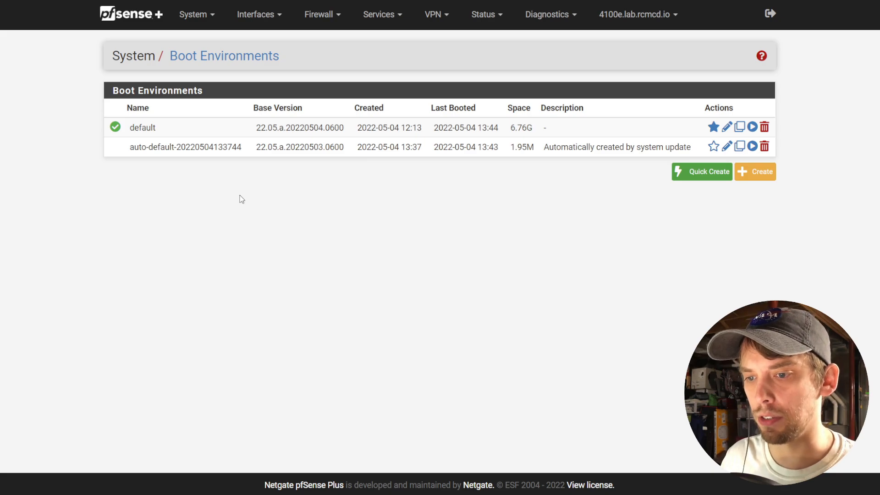
Delete the auto-default boot environment and confirm the removal.
{"action": "left_click", "coordinate": [764, 146]}
{"action": "left_click", "coordinate": [500, 56]}
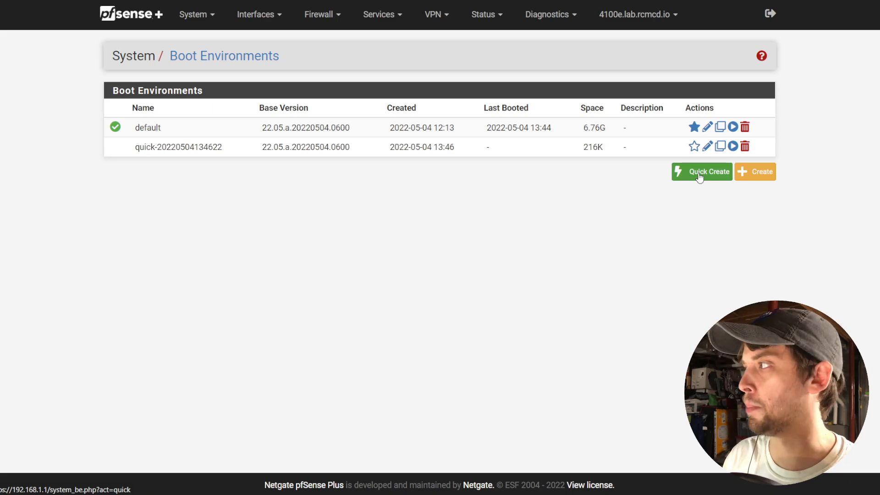
Rename the quick-created boot environment to 'good_config' and save it.
{"action": "left_click", "coordinate": [707, 146]}
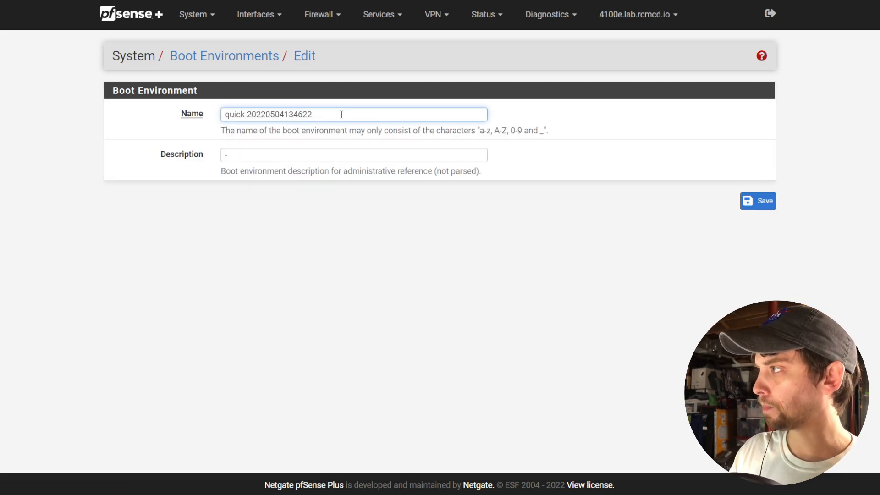
{"action": "key", "text": "ctrl+a"}
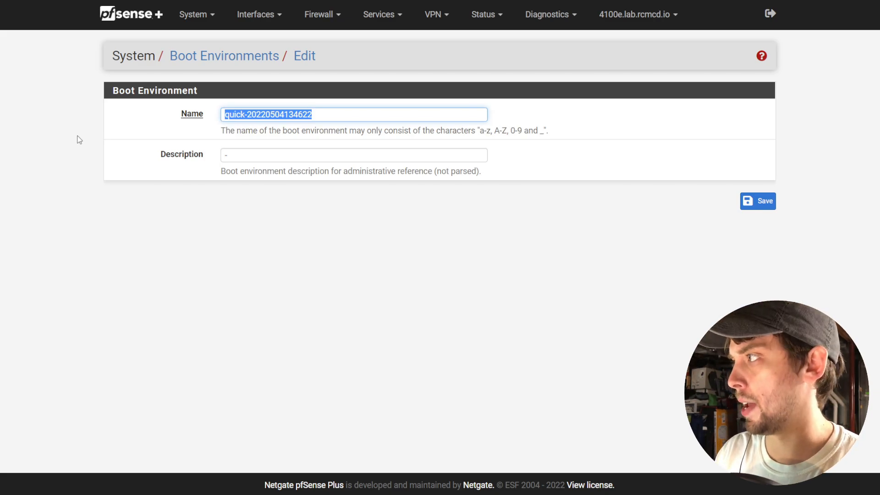
{"action": "type", "text": "good_config"}
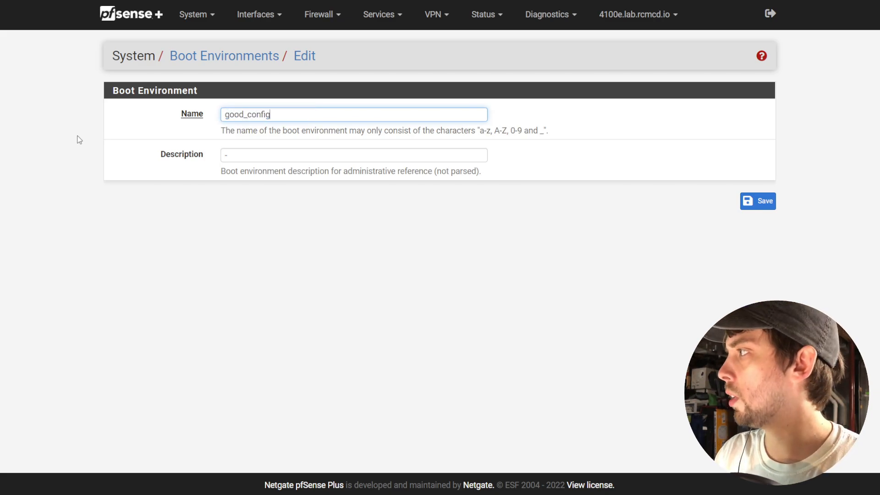
{"action": "key", "text": "Tab"}
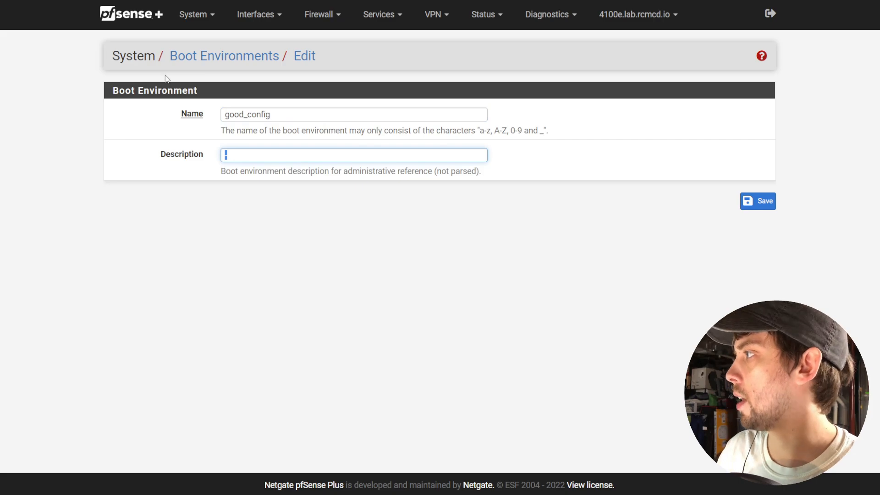
{"action": "left_click", "coordinate": [757, 201]}
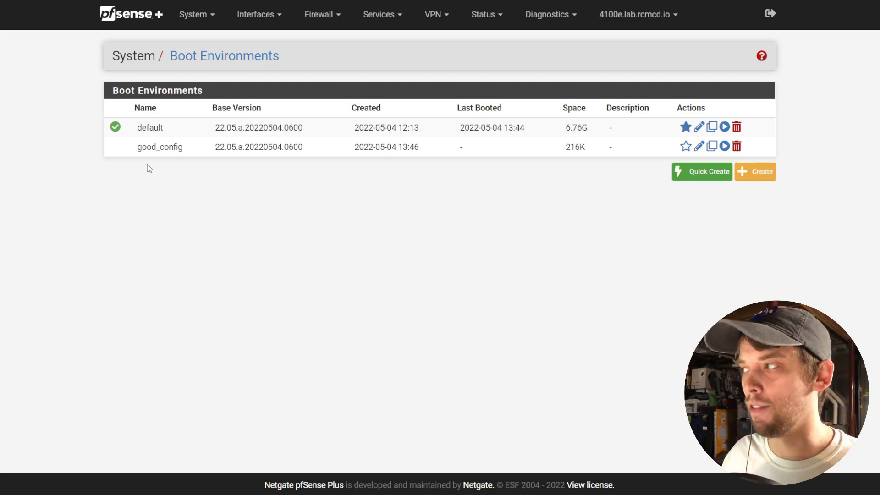
Star good_config as the default boot environment in place of default.
{"action": "left_click_drag", "start_coordinate": [137, 147], "coordinate": [184, 150]}
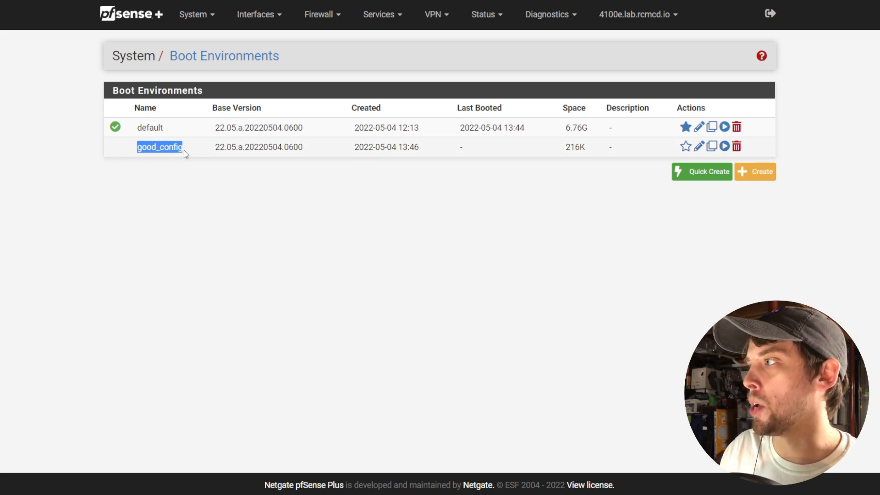
{"action": "left_click", "coordinate": [181, 183]}
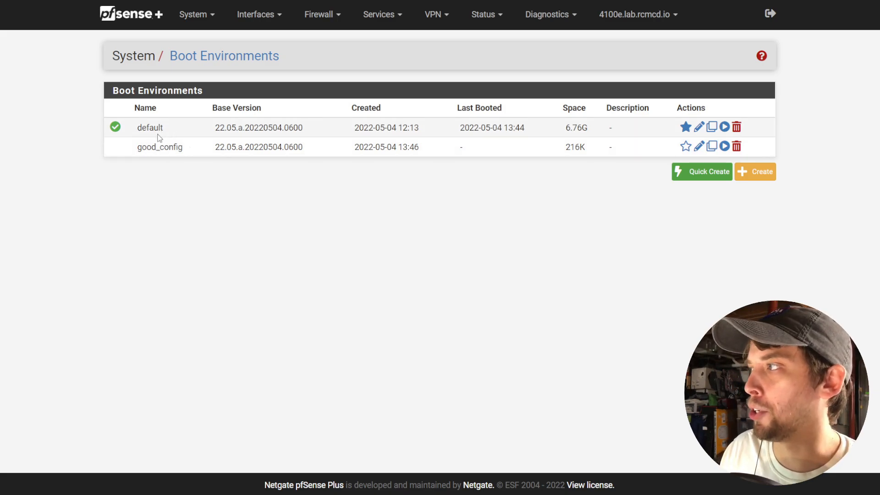
{"action": "left_click", "coordinate": [687, 148]}
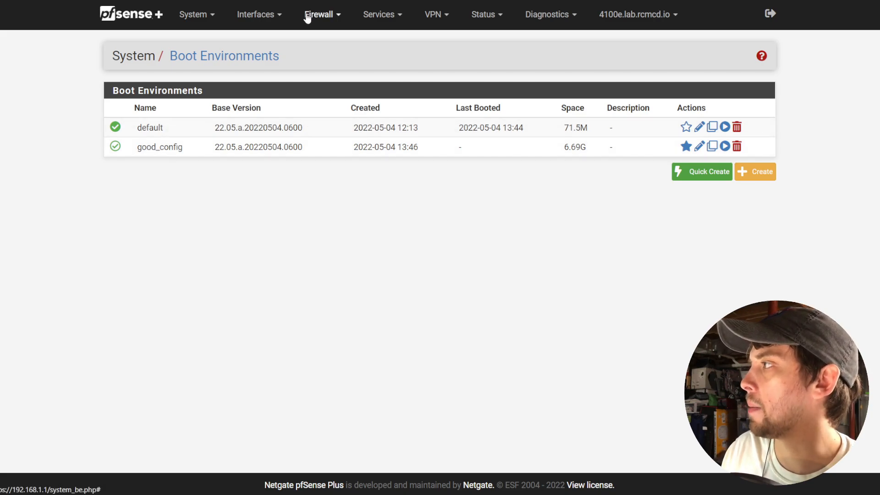
Disable the VLAN1 and VLAN2 net pass firewall rules and apply each change.
{"action": "left_click", "coordinate": [325, 26]}
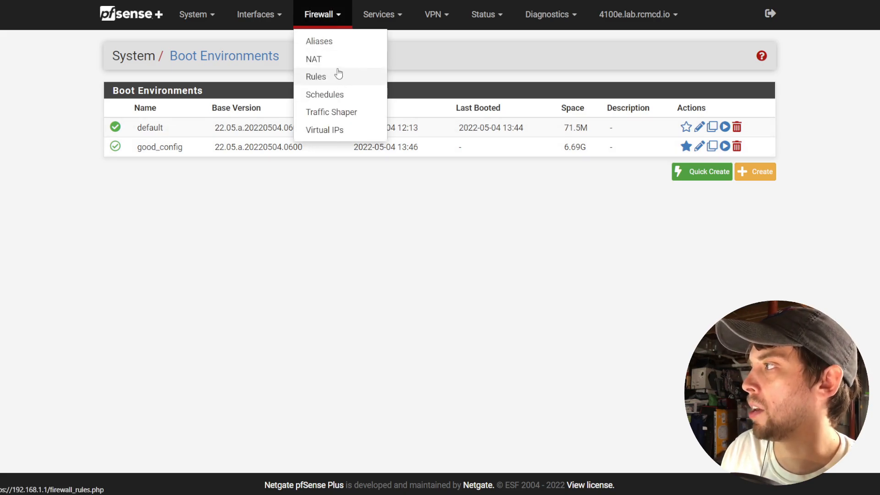
{"action": "left_click", "coordinate": [333, 77]}
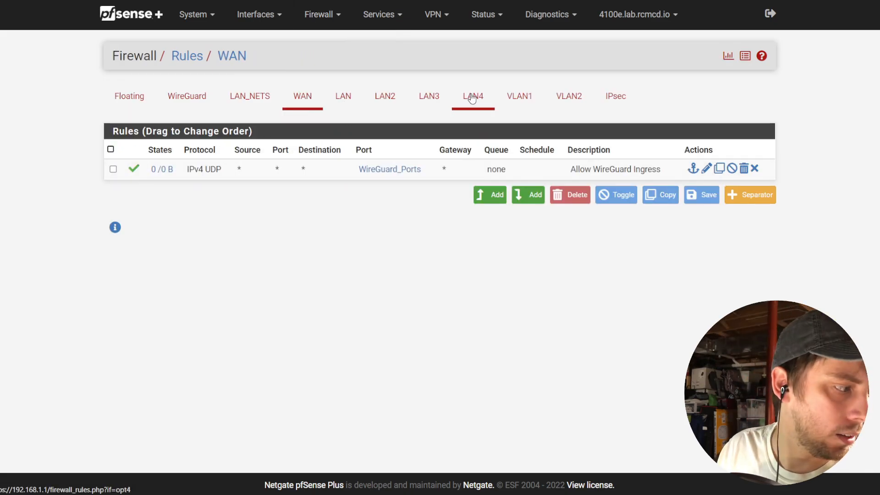
{"action": "left_click", "coordinate": [512, 104]}
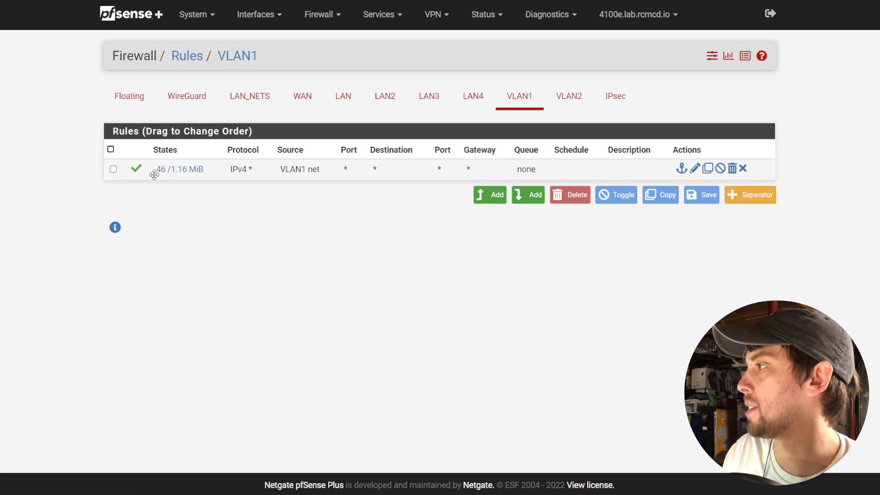
{"action": "left_click", "coordinate": [136, 171]}
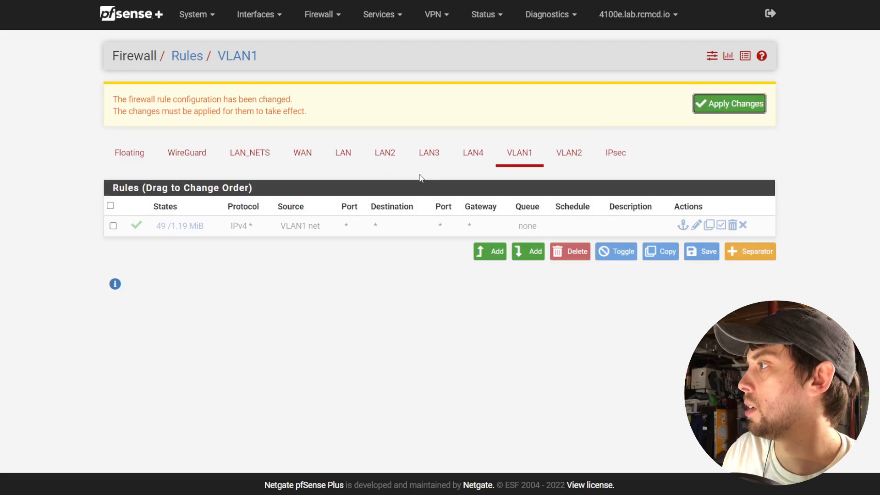
{"action": "left_click", "coordinate": [738, 109]}
{"action": "left_click", "coordinate": [553, 161]}
{"action": "left_click", "coordinate": [136, 168]}
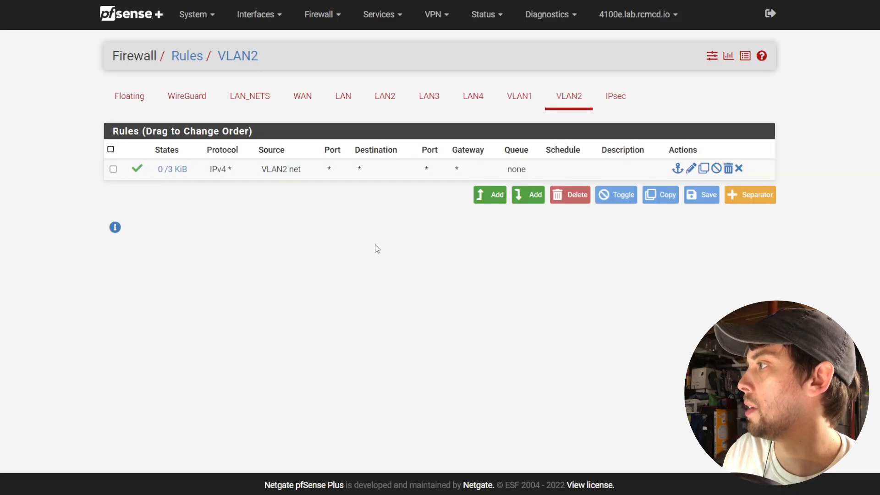
{"action": "left_click", "coordinate": [733, 103]}
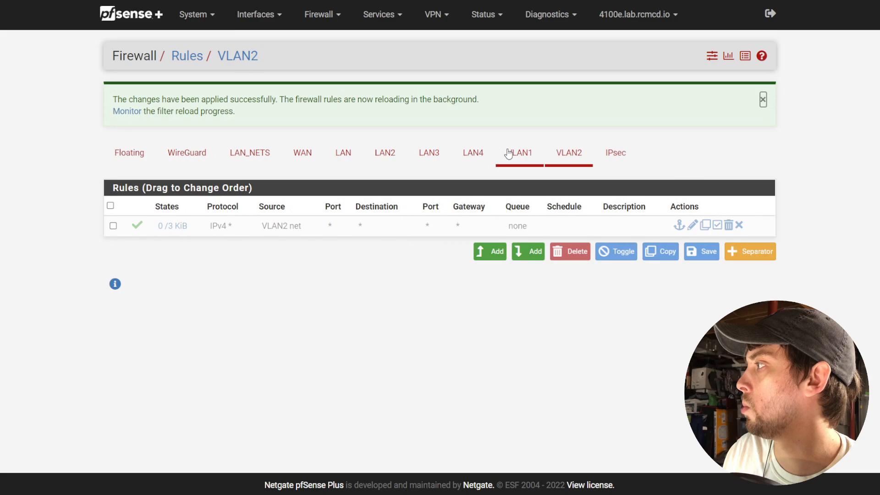
Disable the LAN 'Allow to WAN' and 'This Firewall' rules, apply, then review WireGuard rules.
{"action": "left_click", "coordinate": [343, 154]}
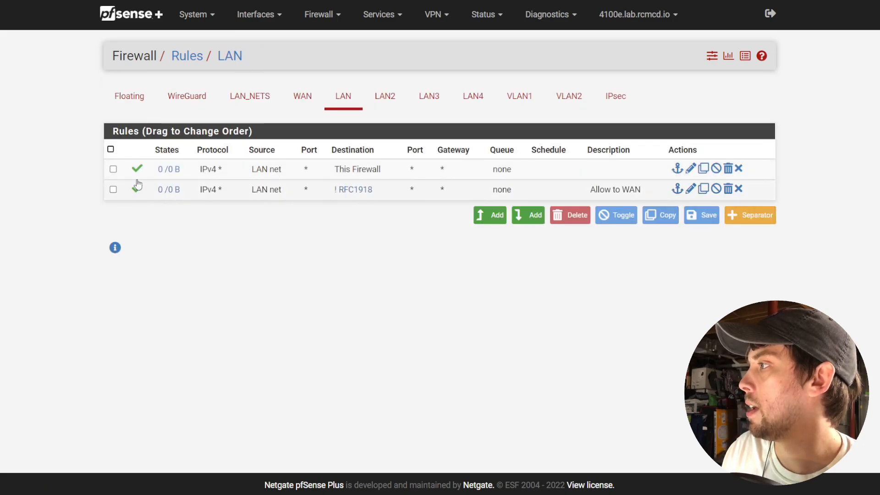
{"action": "left_click", "coordinate": [137, 169]}
{"action": "left_click", "coordinate": [137, 189]}
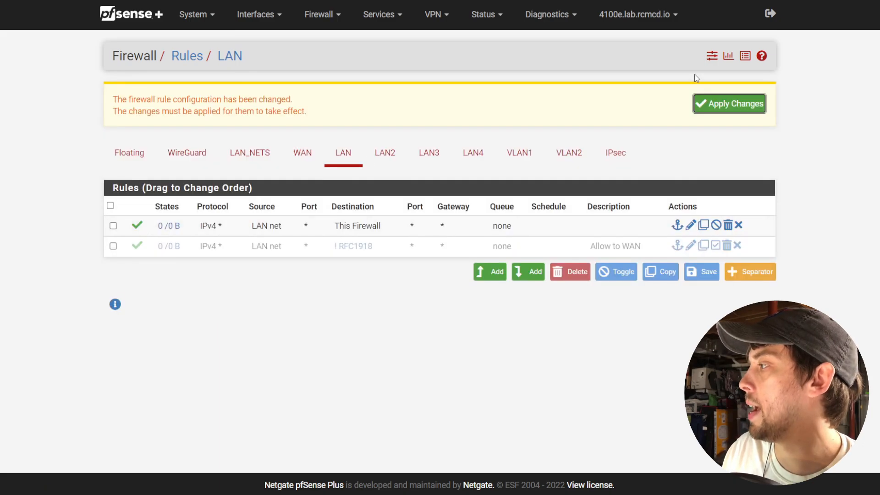
{"action": "left_click", "coordinate": [764, 102]}
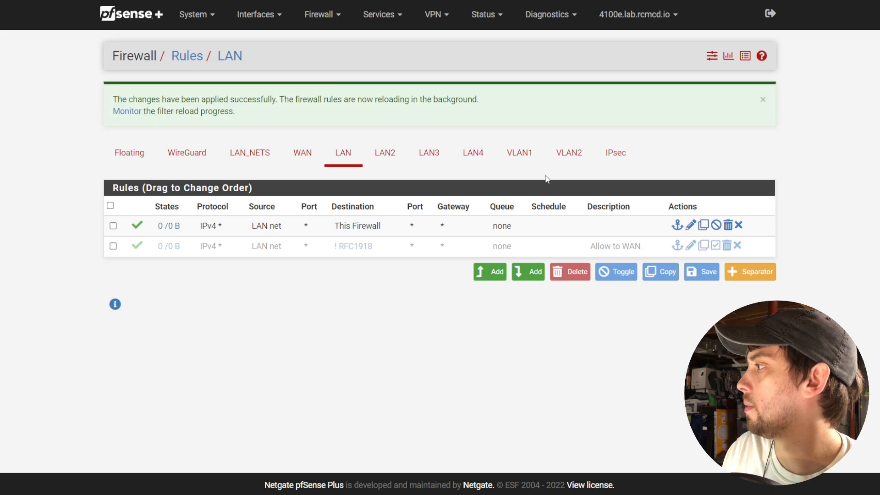
{"action": "left_click", "coordinate": [137, 225]}
{"action": "left_click", "coordinate": [740, 110]}
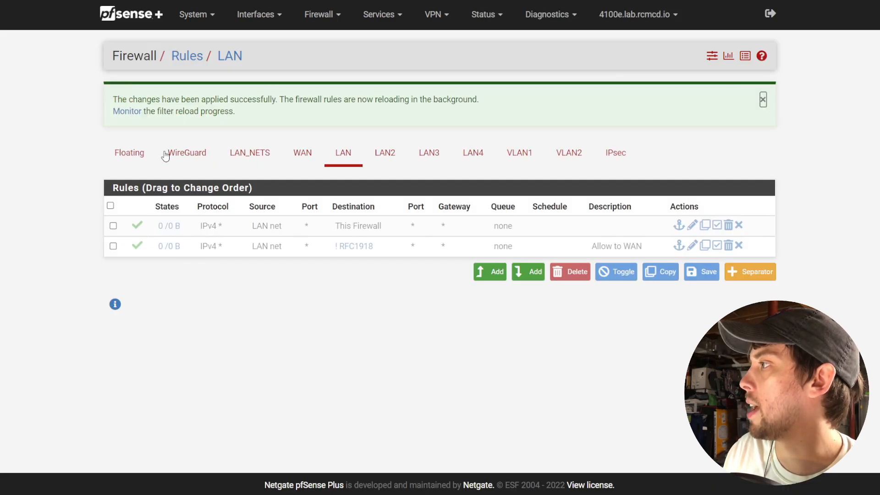
{"action": "left_click", "coordinate": [204, 157]}
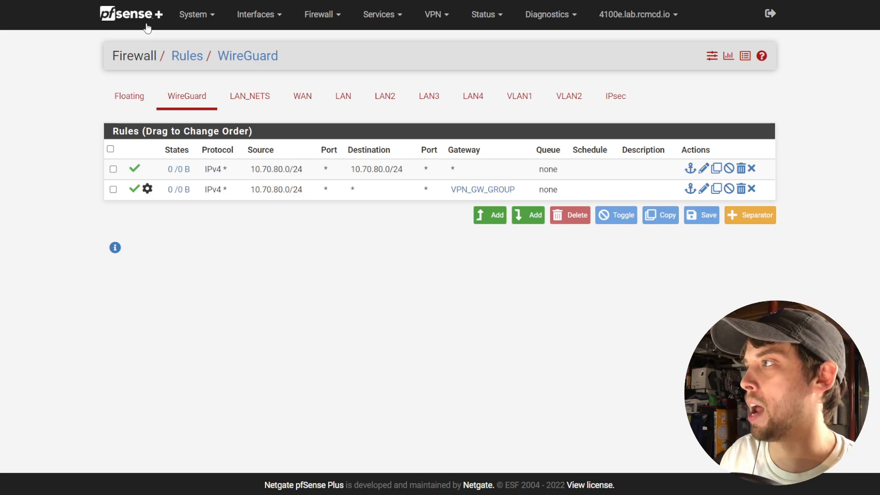
{"action": "left_click", "coordinate": [147, 23]}
Reset the firewall state table under Diagnostics > States > Reset States and confirm.
{"action": "left_click", "coordinate": [532, 17]}
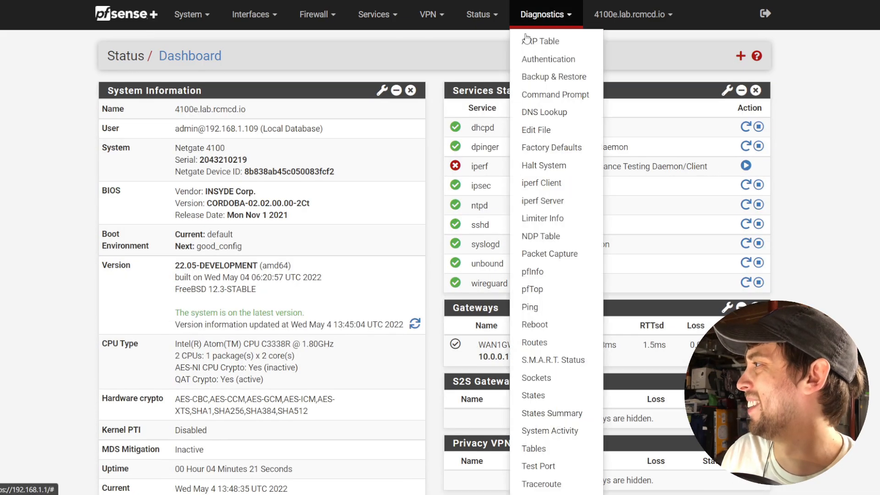
{"action": "left_click", "coordinate": [534, 394]}
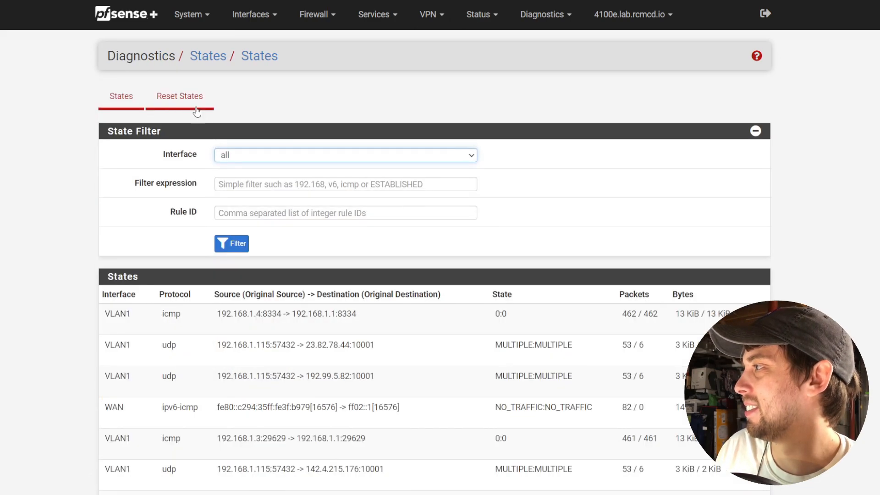
{"action": "left_click", "coordinate": [196, 112]}
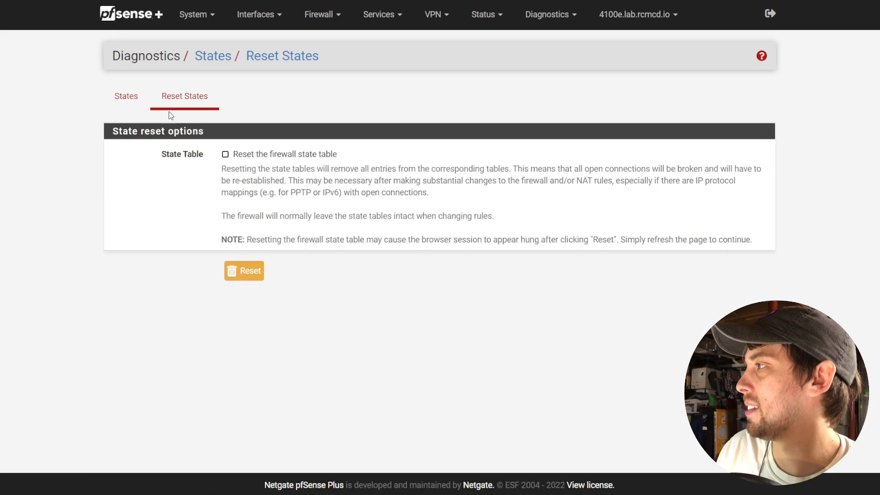
{"action": "left_click", "coordinate": [225, 154]}
{"action": "left_click", "coordinate": [243, 270]}
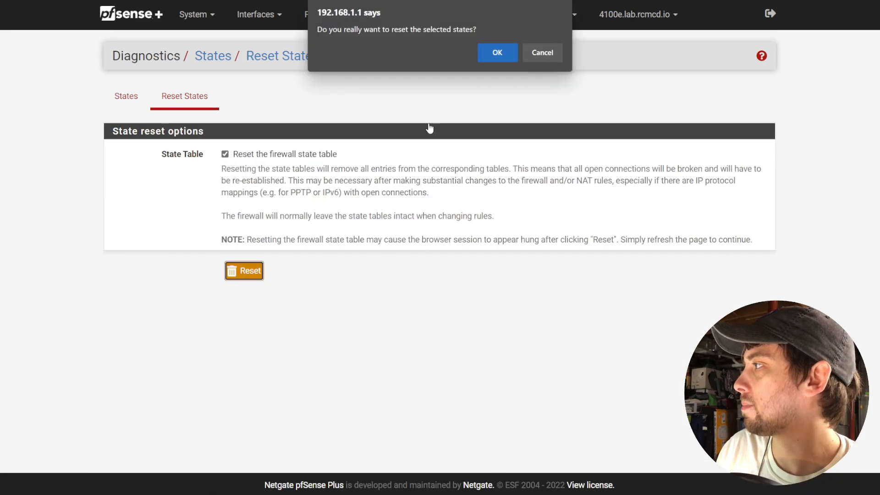
{"action": "left_click", "coordinate": [497, 52]}
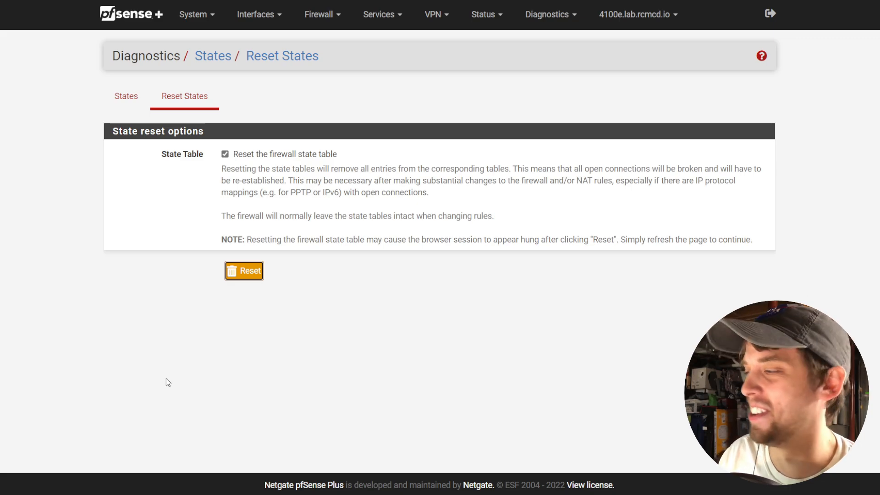
Reload the dashboard after reboot so it shows good_config as current and next.
{"action": "left_click", "coordinate": [134, 24]}
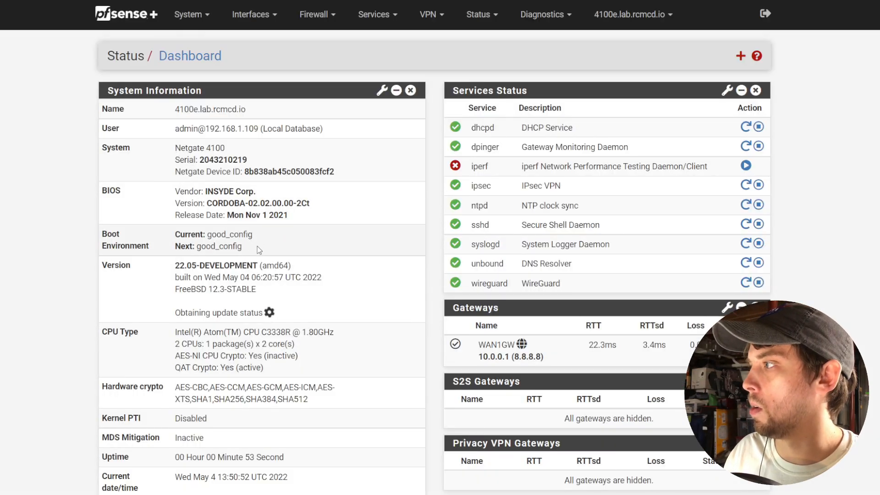
Open System > Boot Environments, point out the default row, and delete default.
{"action": "left_click_drag", "start_coordinate": [257, 246], "coordinate": [210, 261]}
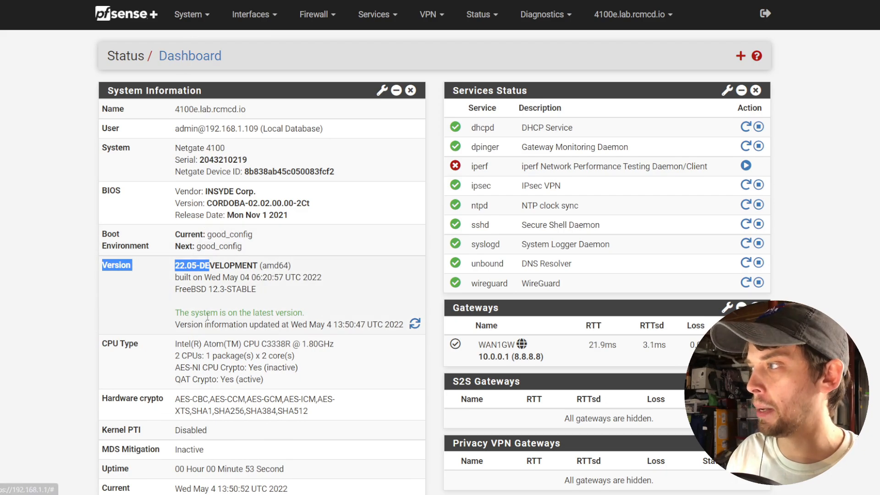
{"action": "left_click", "coordinate": [188, 15]}
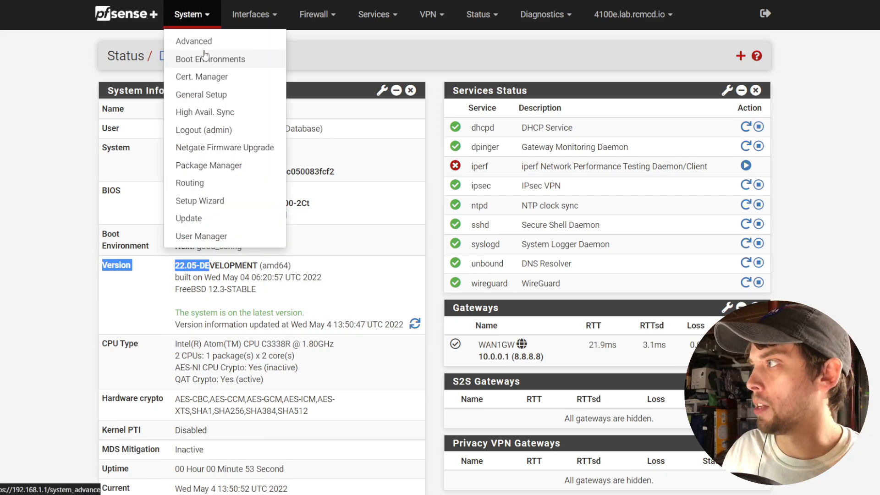
{"action": "left_click", "coordinate": [202, 58]}
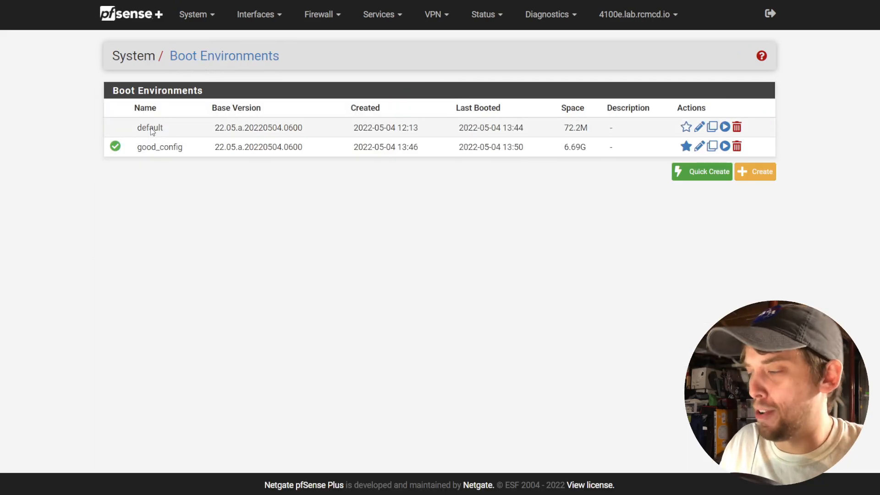
{"action": "left_click_drag", "start_coordinate": [134, 128], "coordinate": [314, 139]}
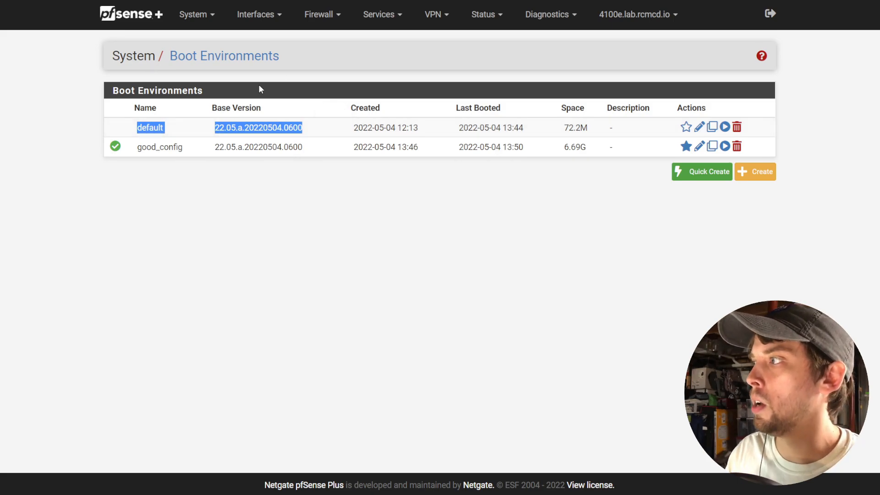
{"action": "double_click", "coordinate": [149, 128]}
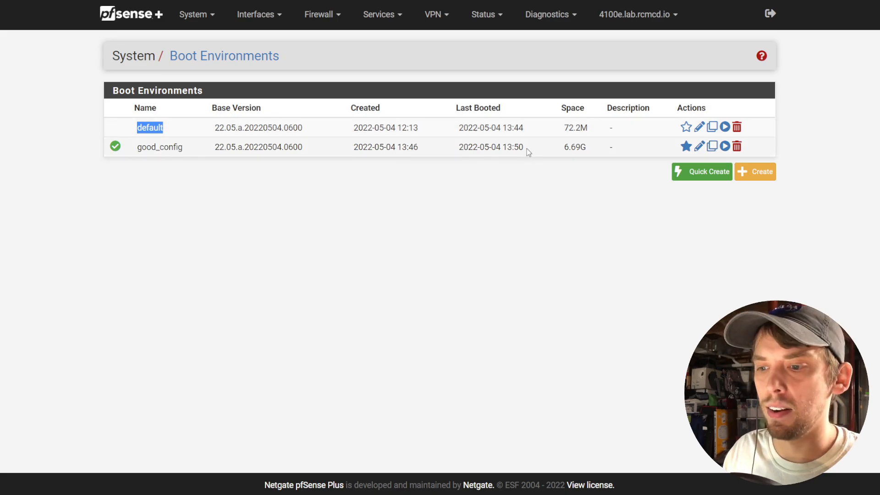
{"action": "left_click", "coordinate": [737, 131]}
{"action": "key", "text": "Return"}
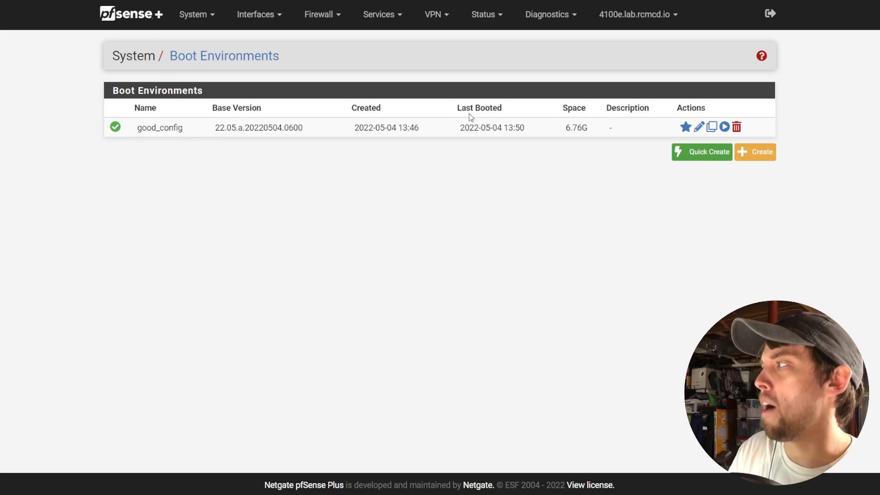
{"action": "left_click", "coordinate": [687, 149]}
{"action": "left_click", "coordinate": [693, 146]}
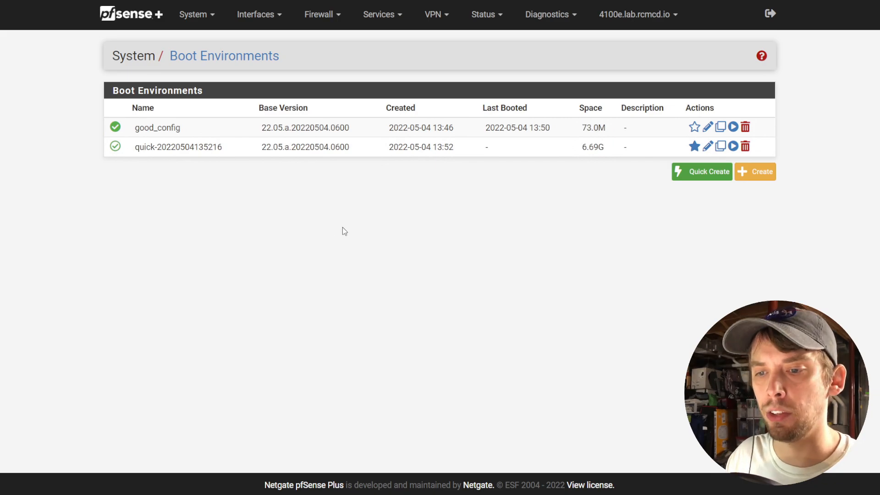
Install the acme package from Package Manager > Available Packages, then go back to the dashboard.
{"action": "left_click", "coordinate": [202, 13]}
{"action": "left_click", "coordinate": [201, 166]}
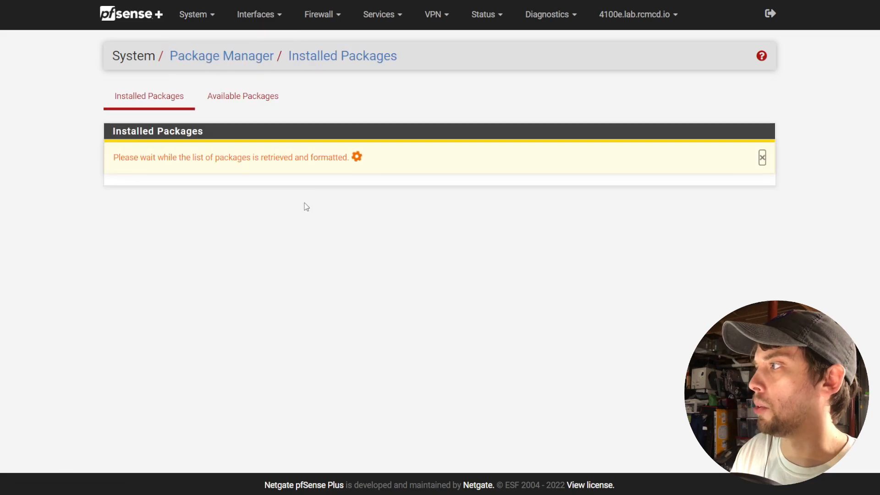
{"action": "left_click", "coordinate": [233, 104]}
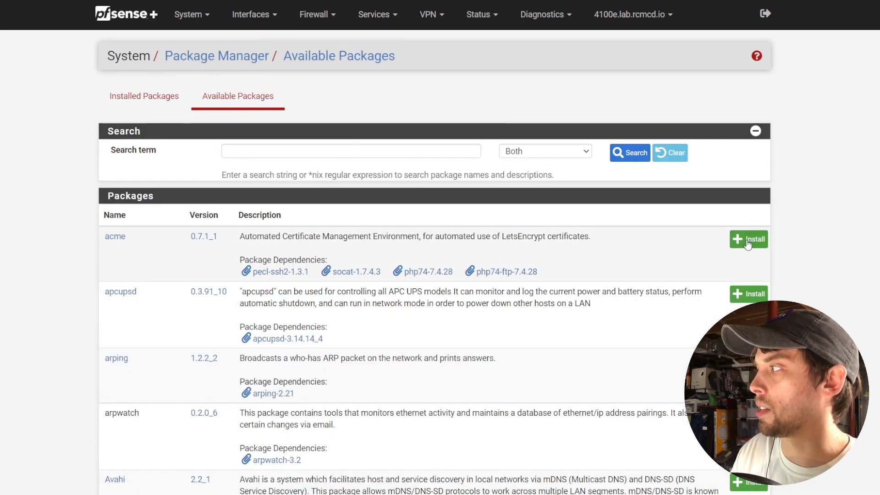
{"action": "left_click", "coordinate": [748, 243]}
{"action": "left_click", "coordinate": [149, 160]}
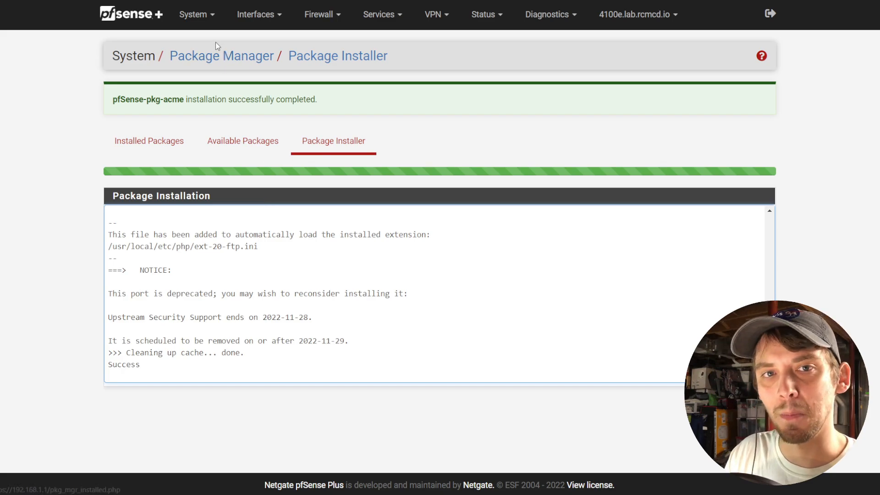
{"action": "left_click", "coordinate": [158, 26]}
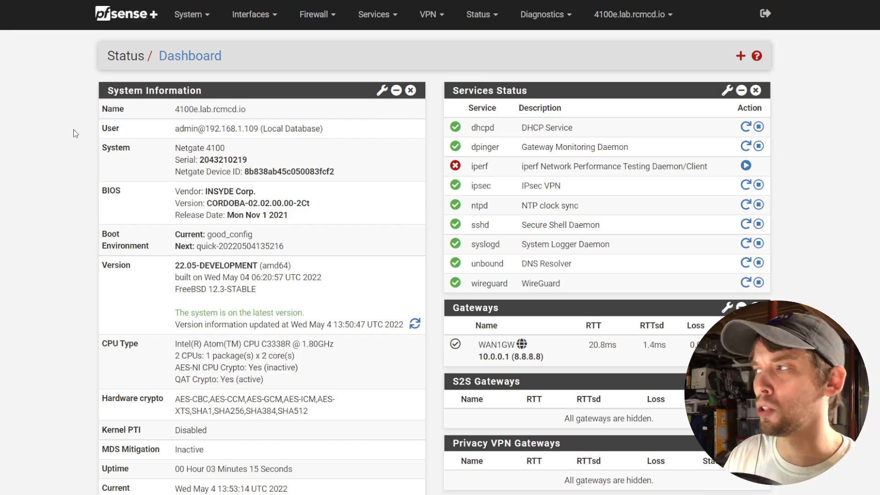
Open the System menu in the dashboard's top navigation bar.
{"action": "left_click", "coordinate": [193, 15]}
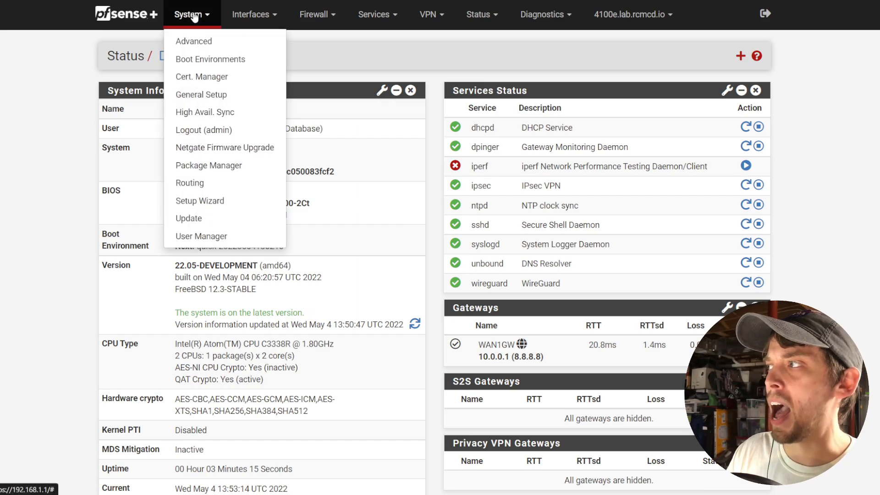